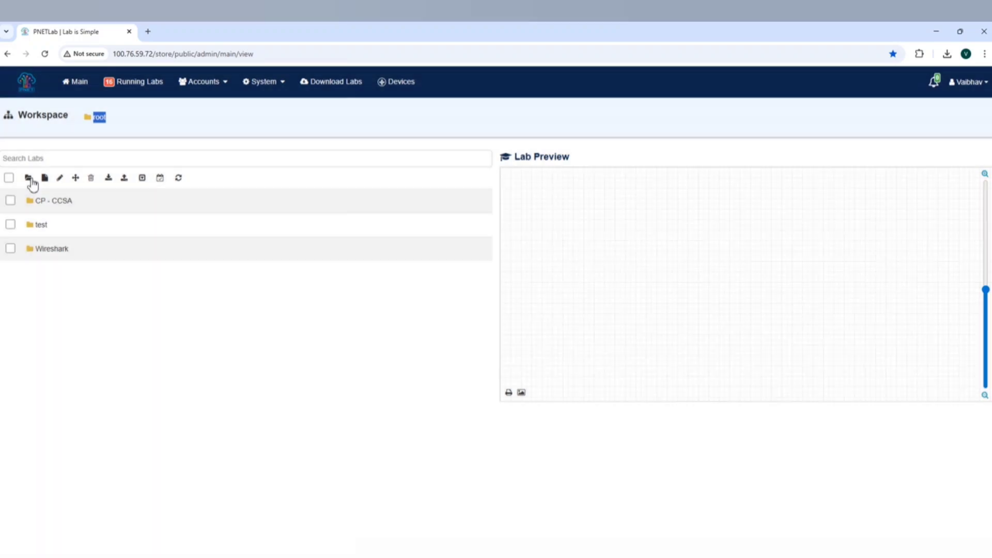
Create a new folder in the root workspace, named with the account holder's first name
key("BackSpace")
key("BackSpace")
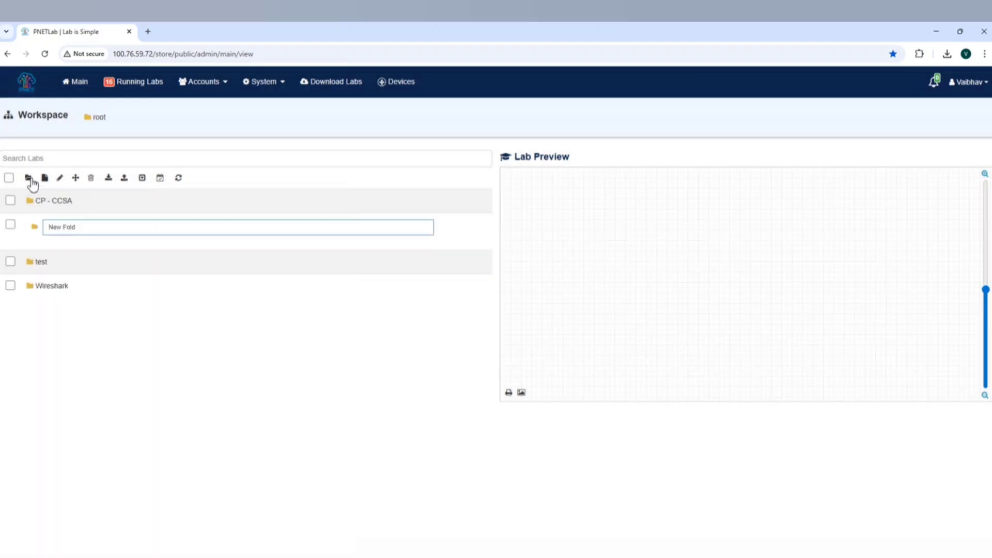
key("BackSpace")
key("BackSpace")
key("BackSpace")
key("BackSpace")
key("BackSpace")
key("BackSpace")
type("VAIBHAV")
left_click(175, 411)
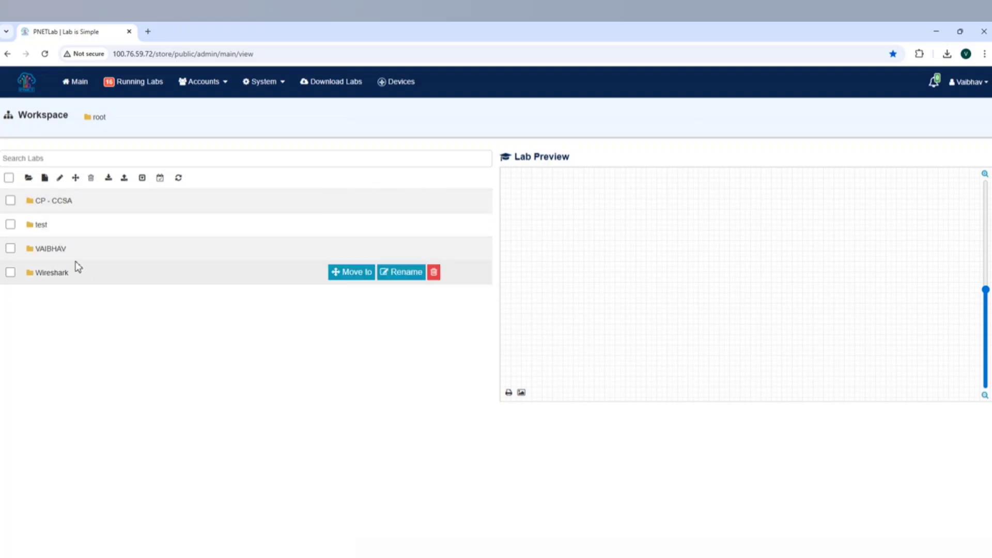
Add a new lab named SD-WAN-SASE inside the newly created folder, keeping the default version, timeout and access settings
left_click(45, 249)
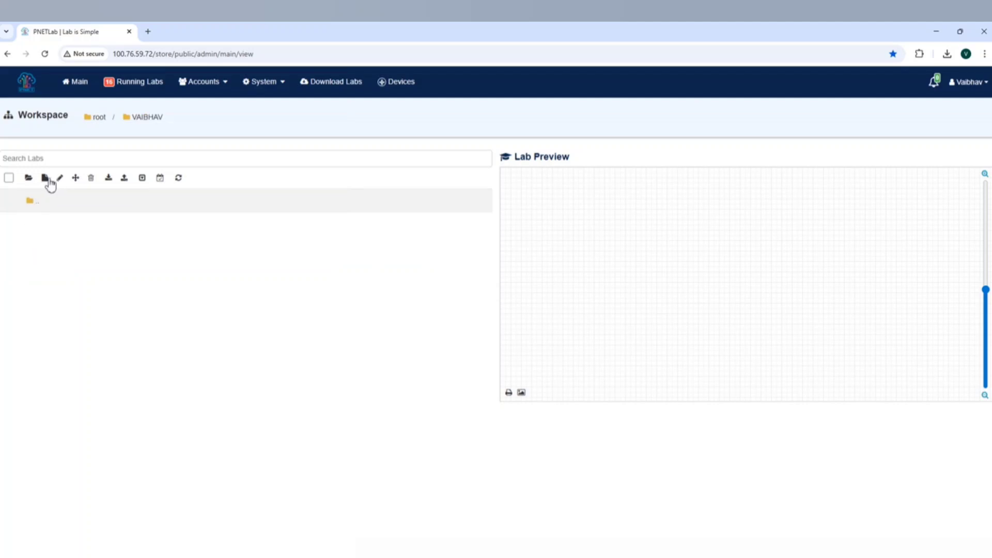
left_click(43, 180)
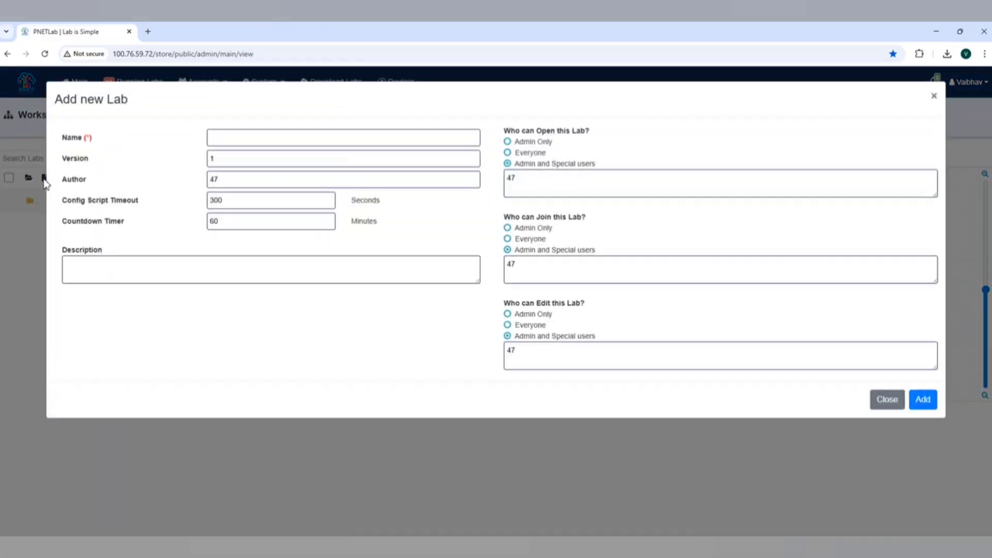
left_click(241, 135)
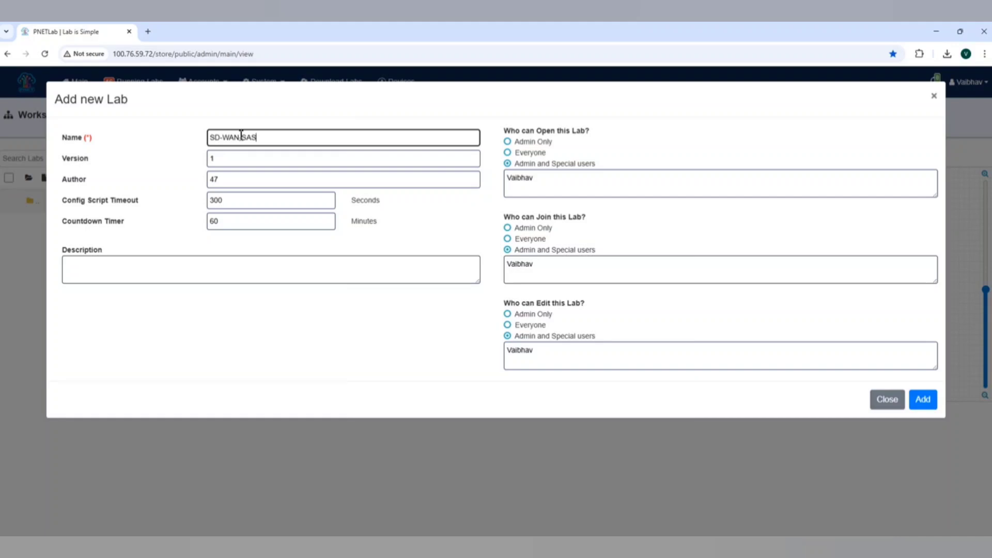
left_click(927, 405)
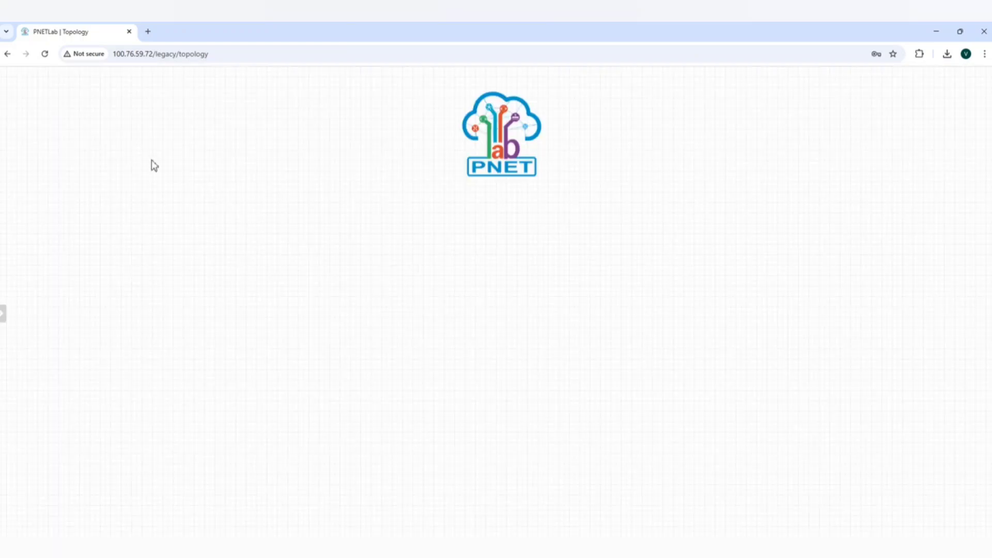
Review the lab's available actions and examine the planned network layout in the topology.png reference diagram
left_click(4, 313)
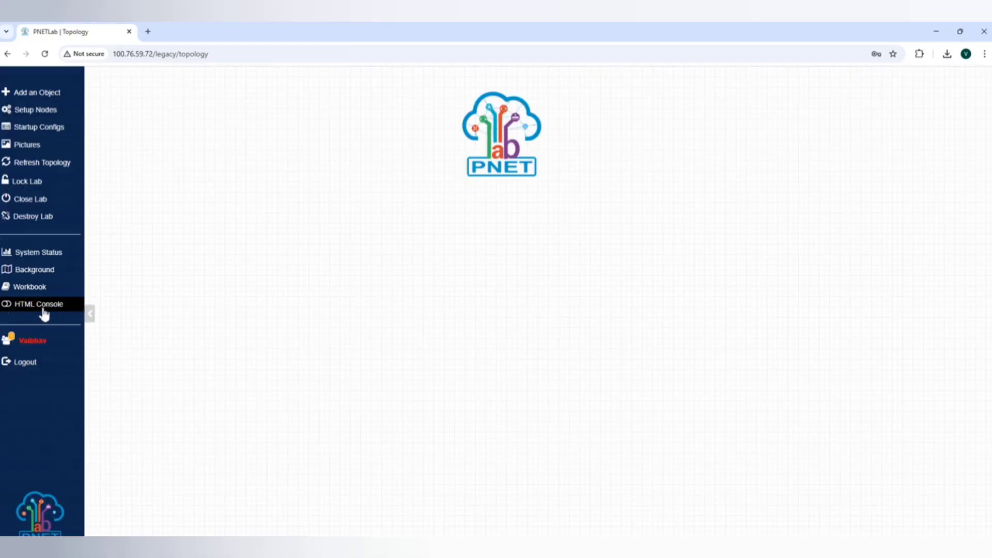
left_click(91, 315)
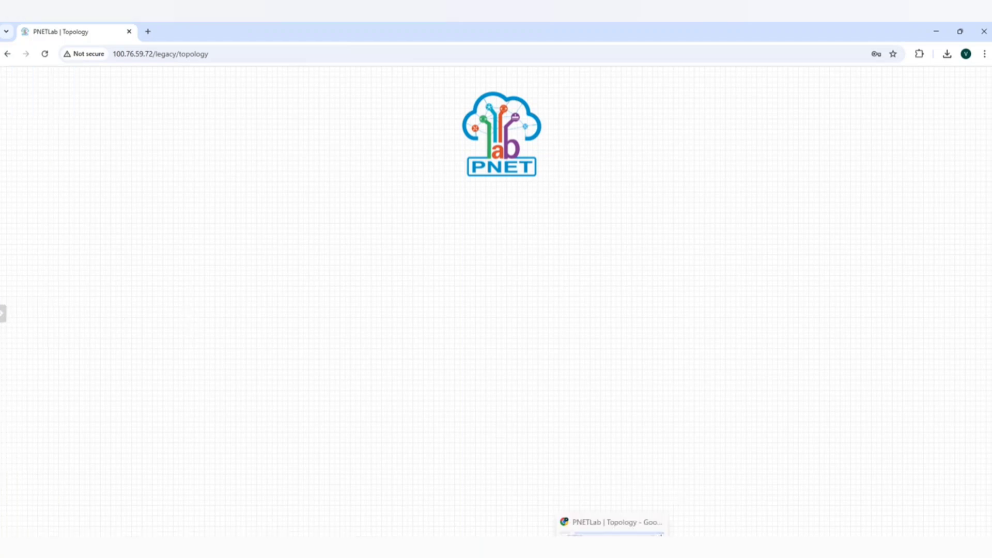
key("alt+Tab")
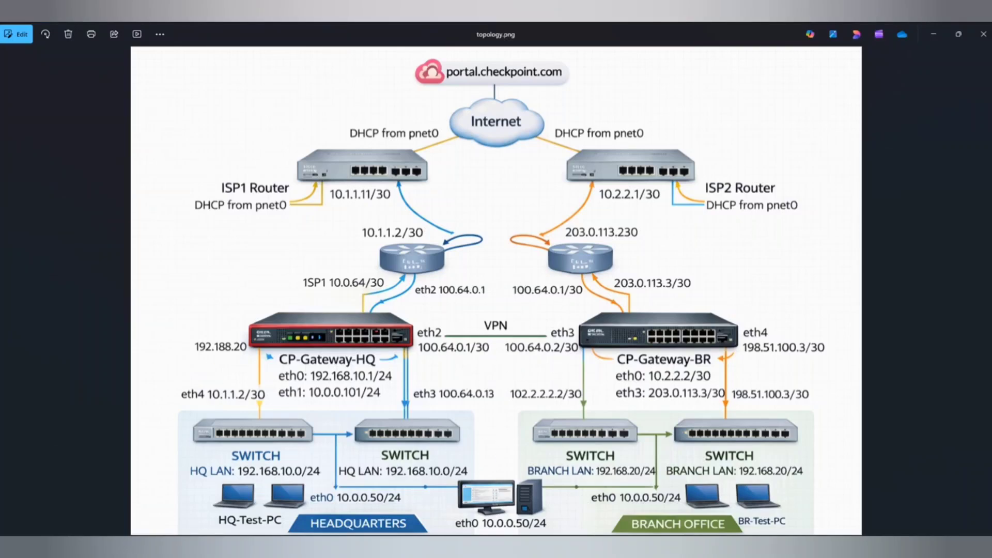
left_click(707, 548)
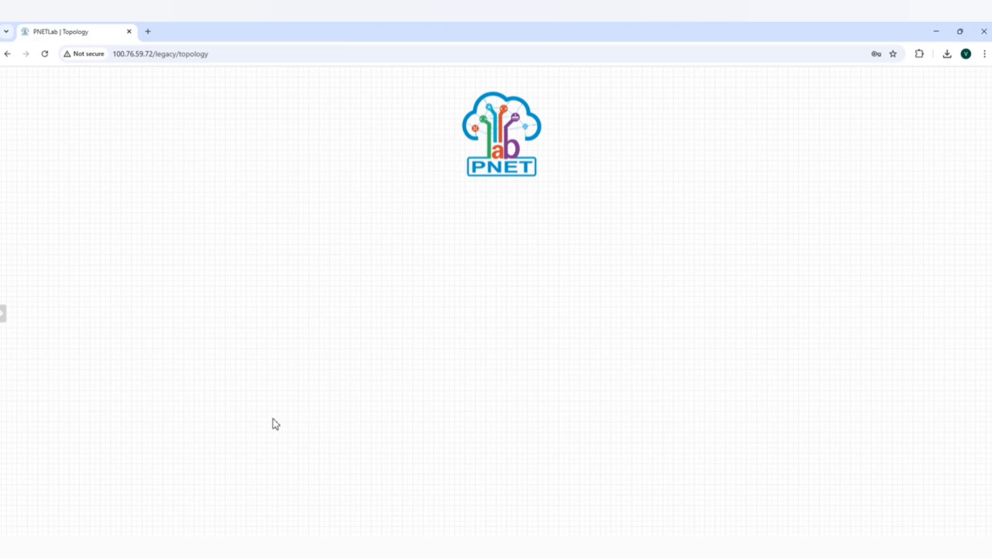
right_click(213, 458)
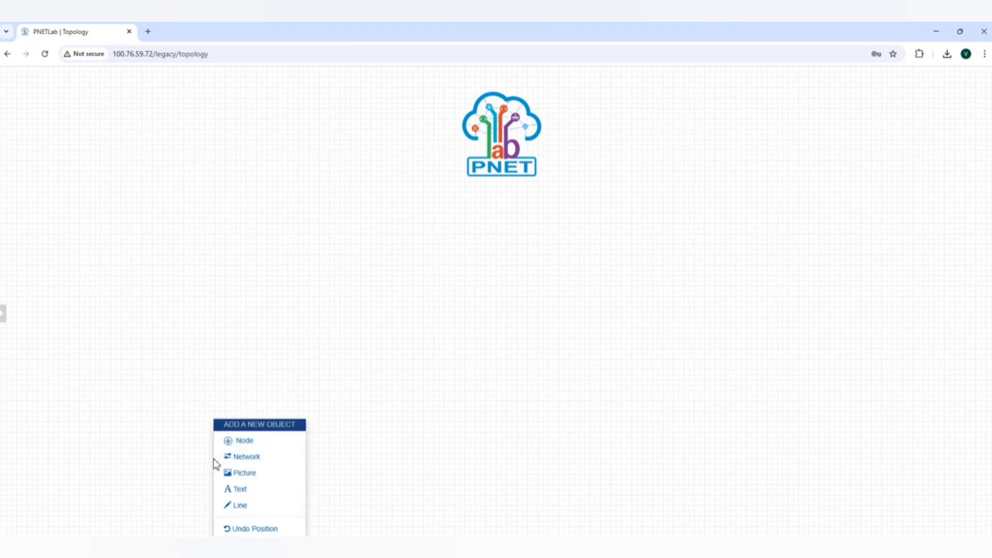
left_click(255, 442)
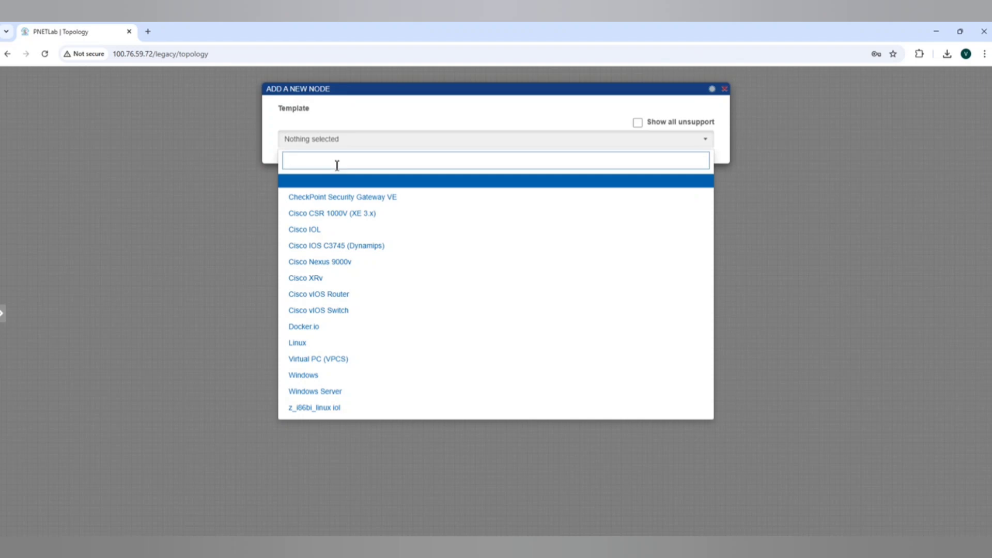
type("Wi")
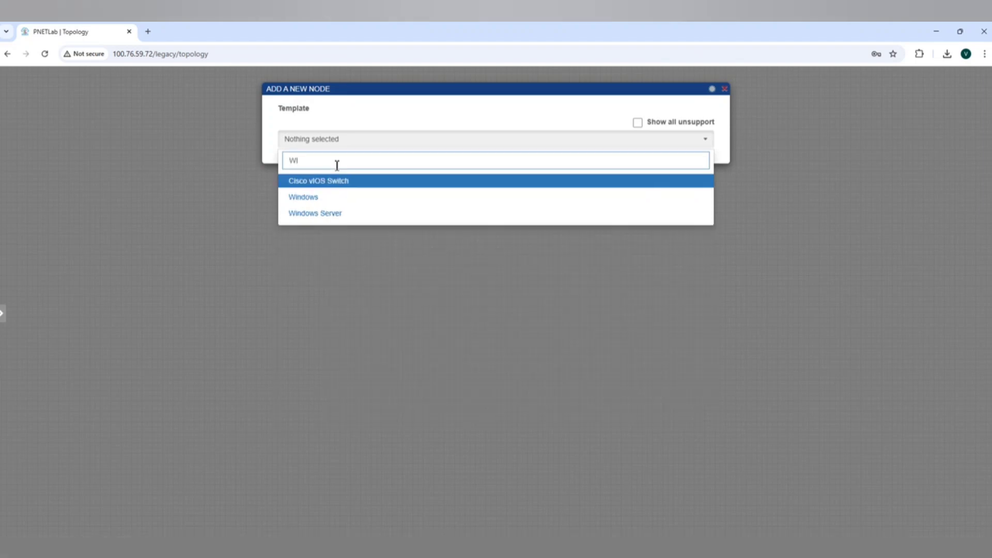
left_click(319, 199)
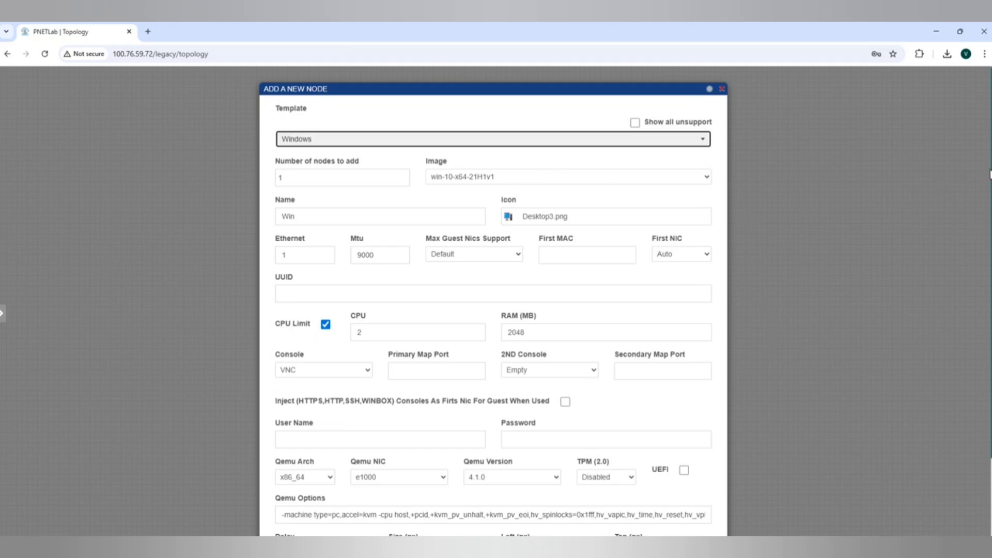
left_click_drag(990, 179, 989, 221)
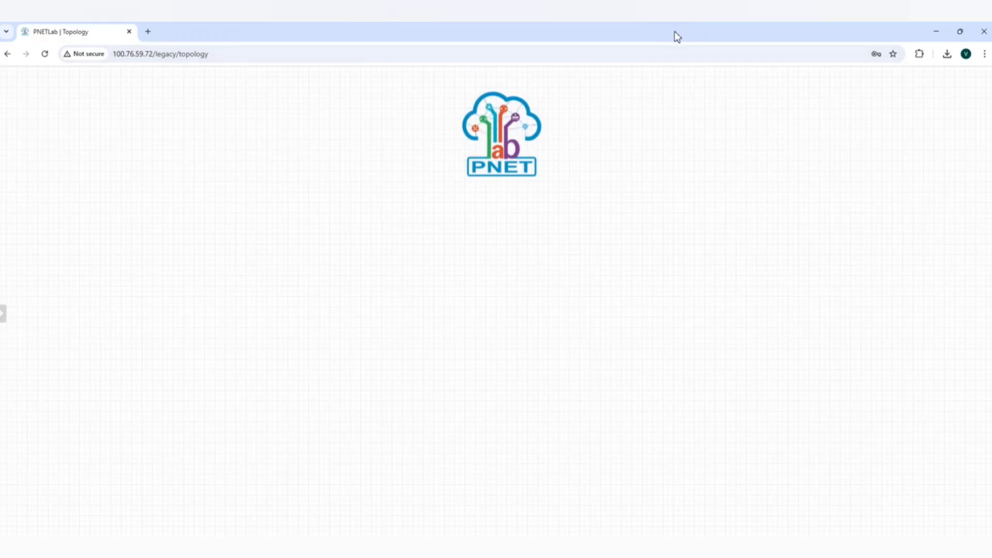
Reduce the browser page zoom to 90% for the lab topology page
left_click(984, 54)
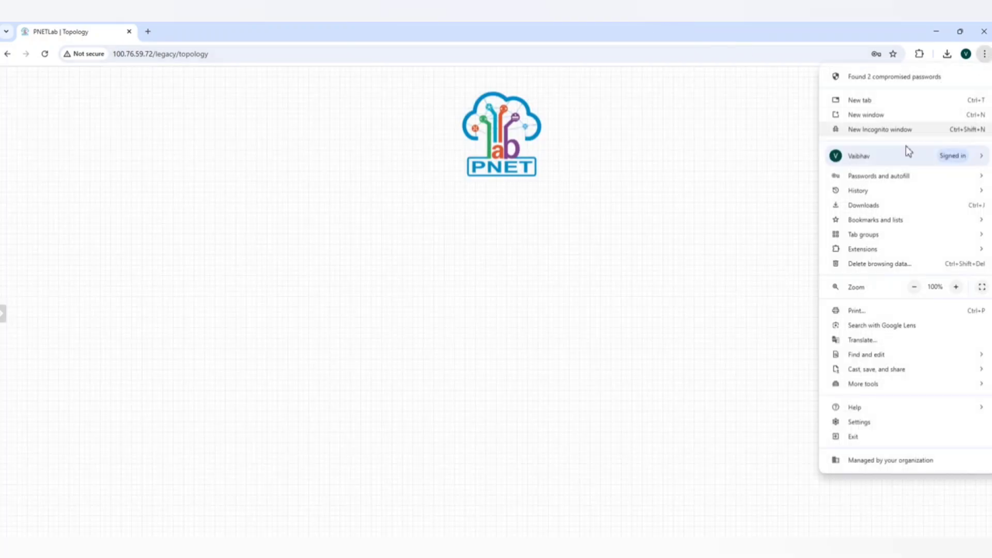
left_click(914, 288)
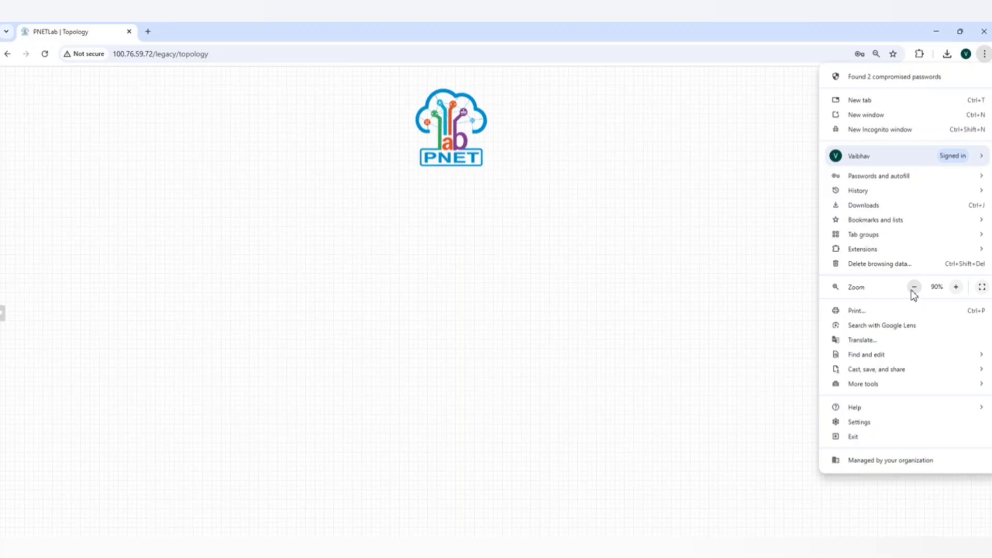
left_click(266, 288)
Add one Windows node named Win to the topology using the win-10-x64-21H1v1 image and default settings
right_click(197, 169)
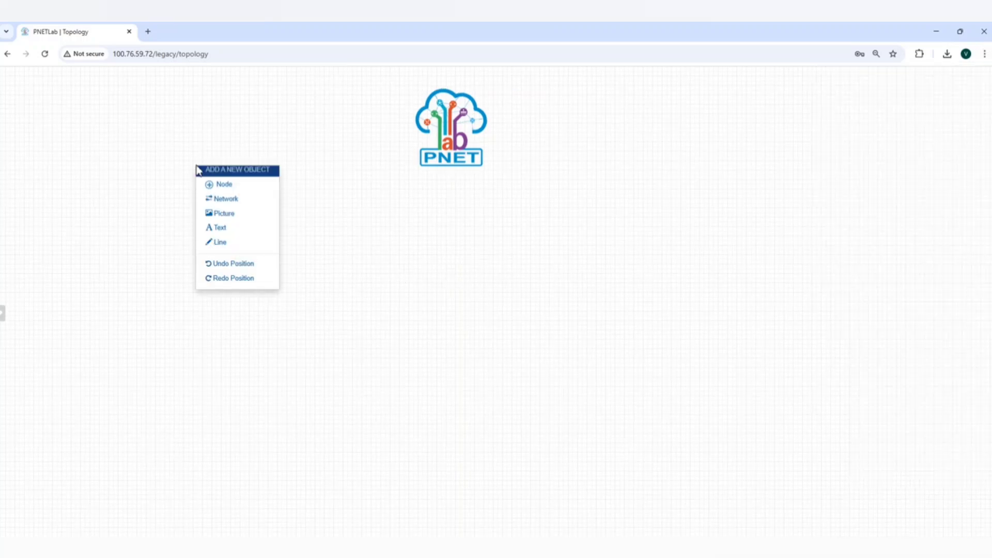
left_click(233, 186)
left_click(336, 151)
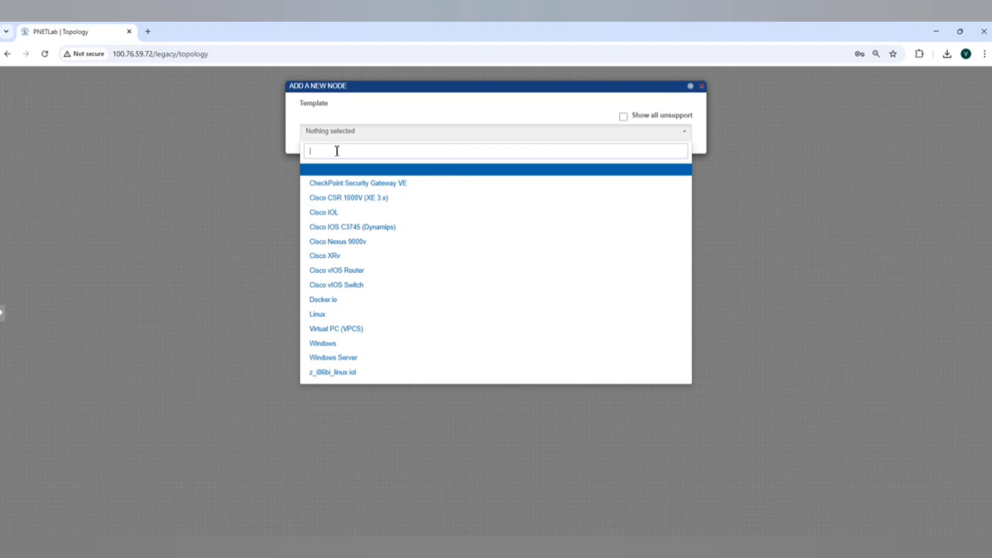
type("WiN")
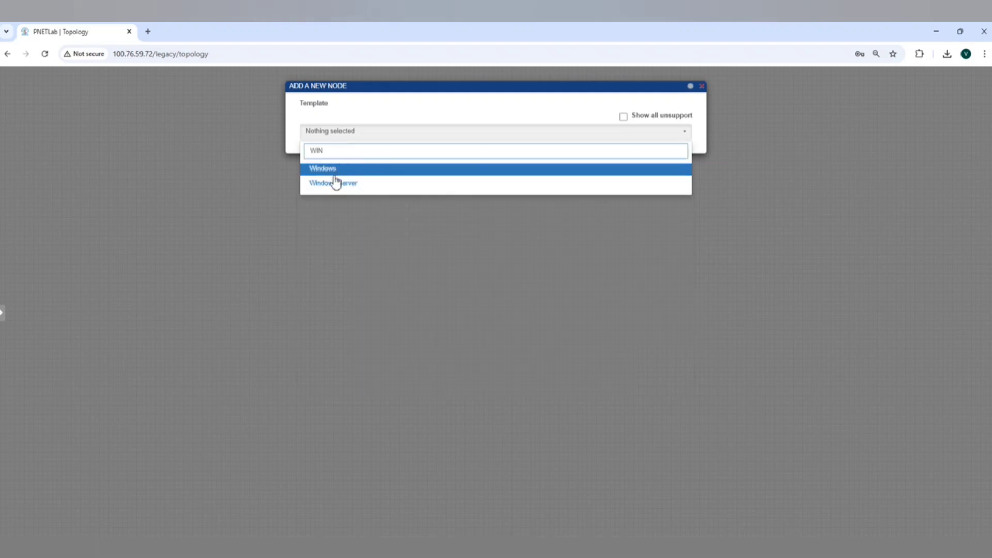
left_click(336, 170)
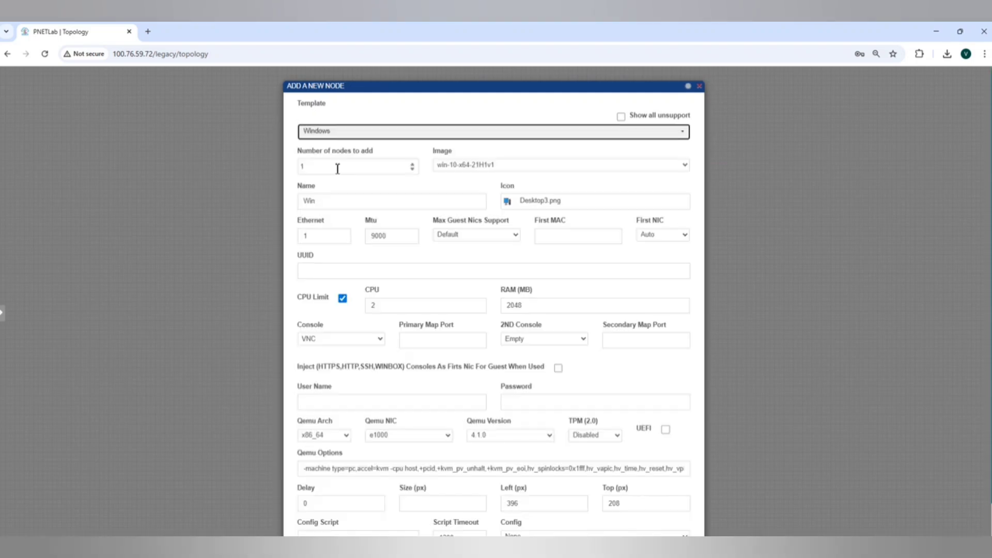
left_click(701, 163)
scroll(702, 167, "down", 2)
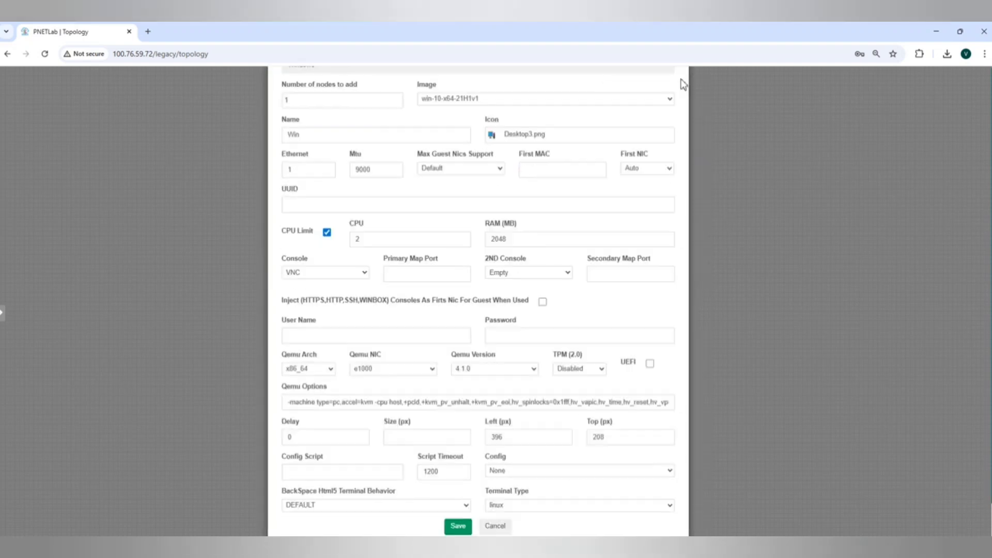
scroll(682, 130, "up", 1)
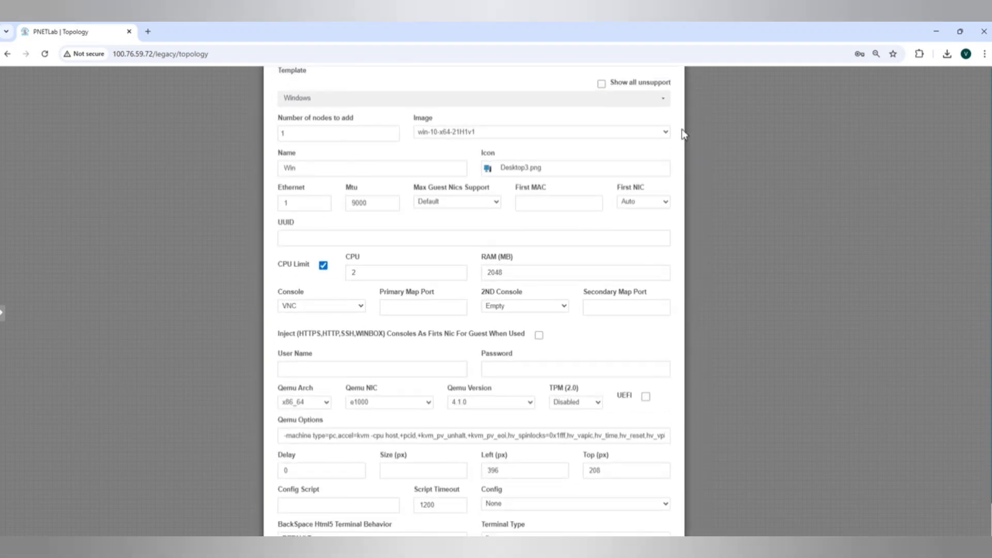
scroll(684, 134, "up", 1)
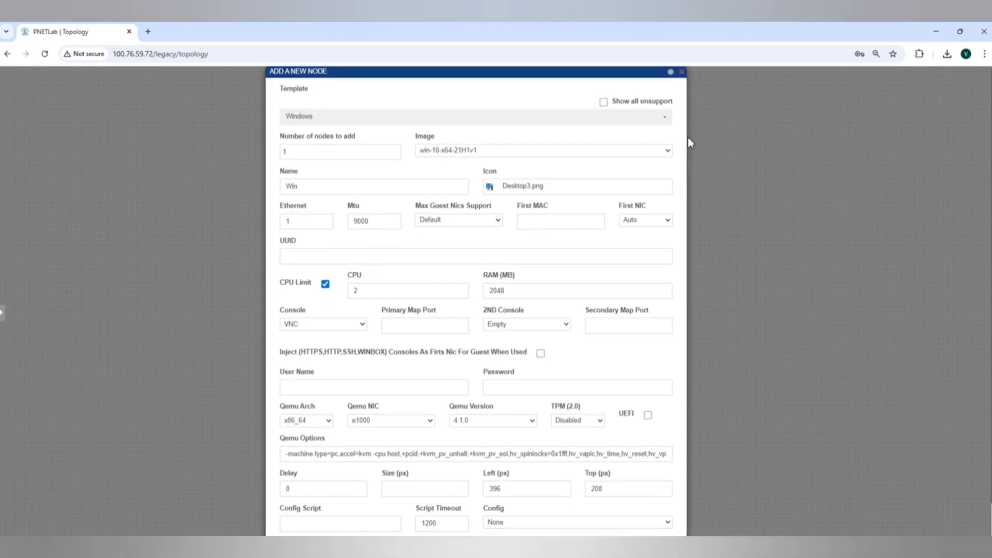
scroll(689, 141, "down", 3)
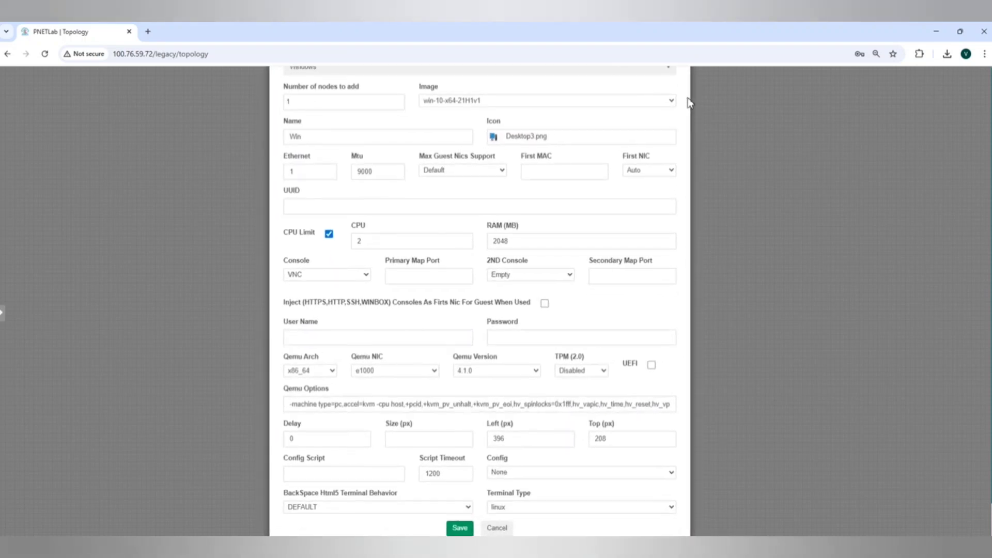
left_click(458, 530)
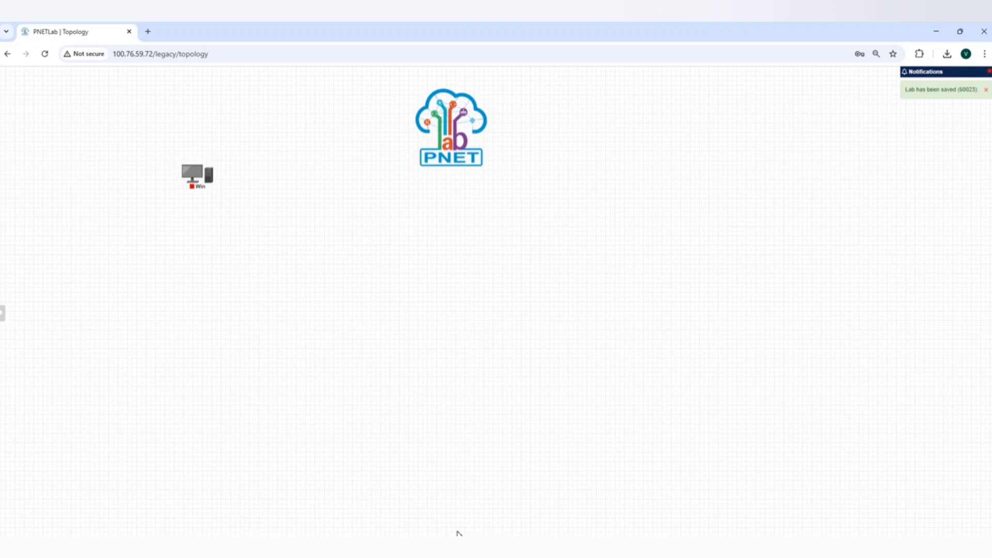
Move the Win node to the lower middle of the canvas and compare the layout with the topology.png diagram
mouse_move(196, 185)
left_click_drag(198, 187, 435, 468)
left_click(535, 548)
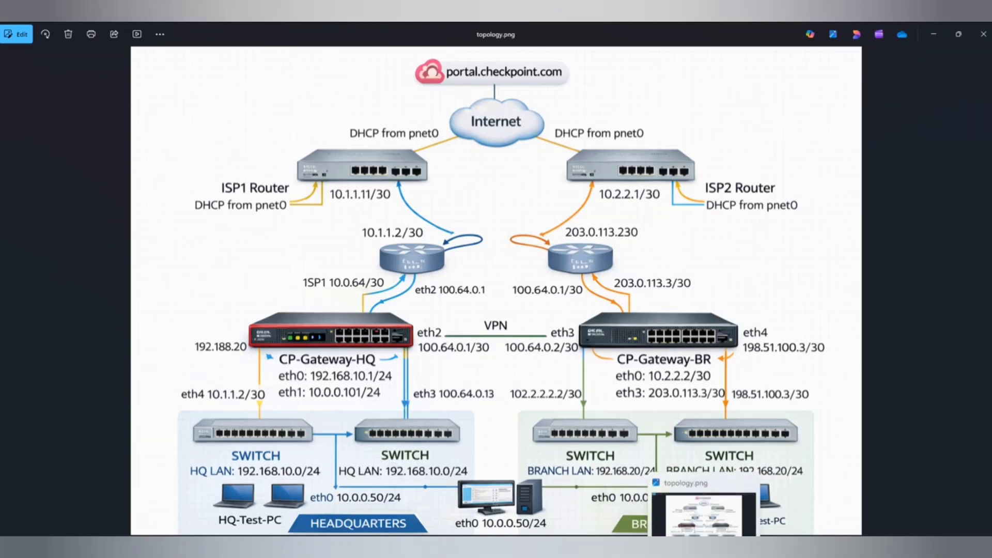
left_click(704, 548)
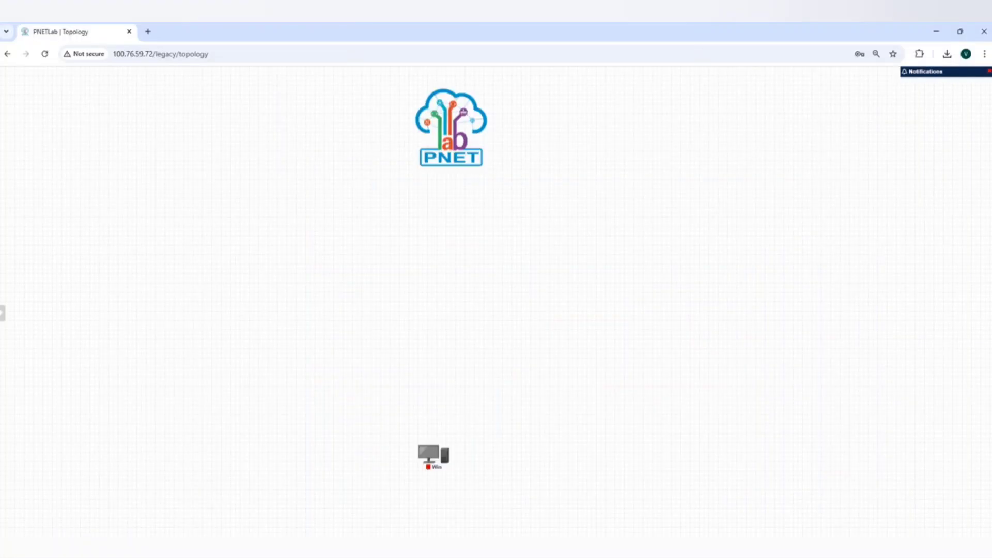
Add one Cisco vIOS Switch node named Switch using the viosl2-adventerprisek9-m.ssa.high_iron_20200929 image and default settings
right_click(304, 392)
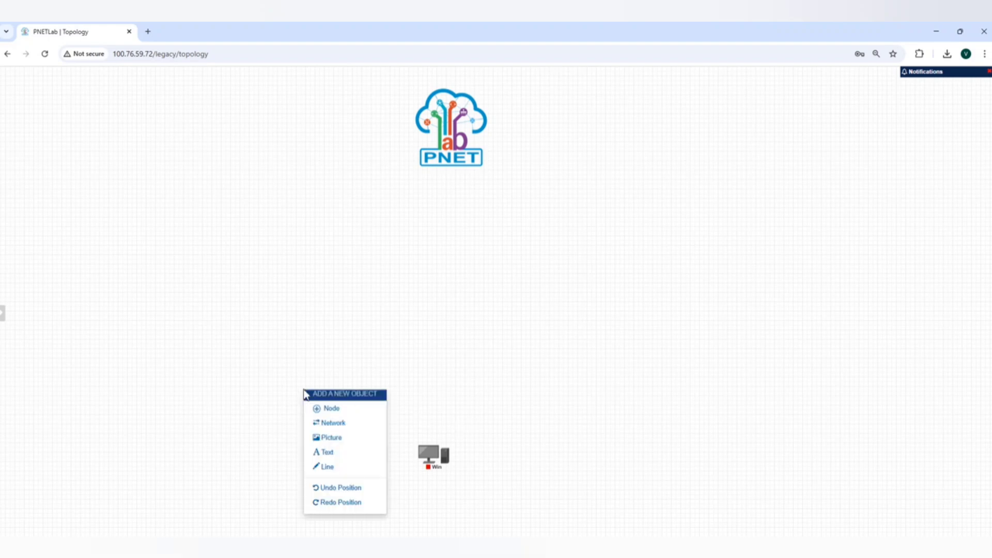
left_click(327, 408)
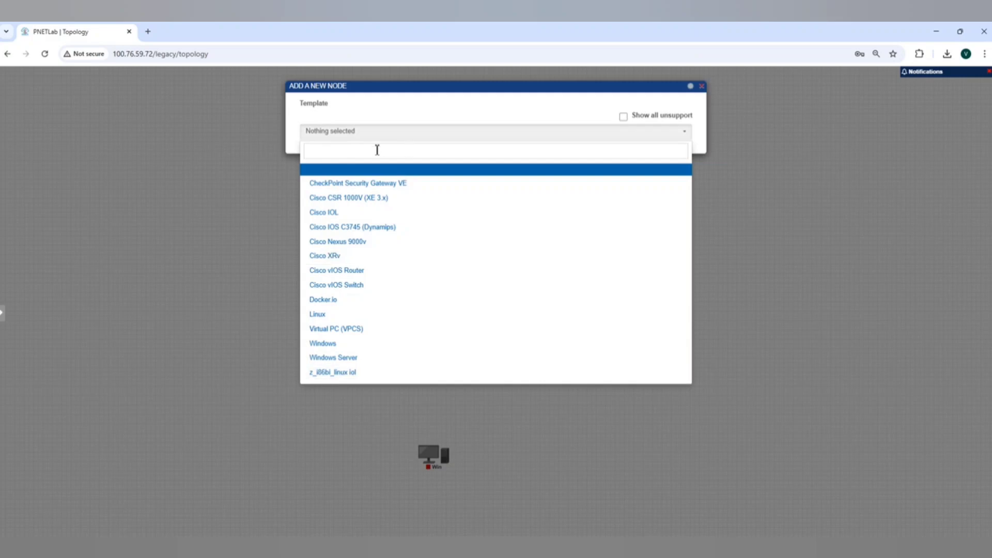
left_click(377, 151)
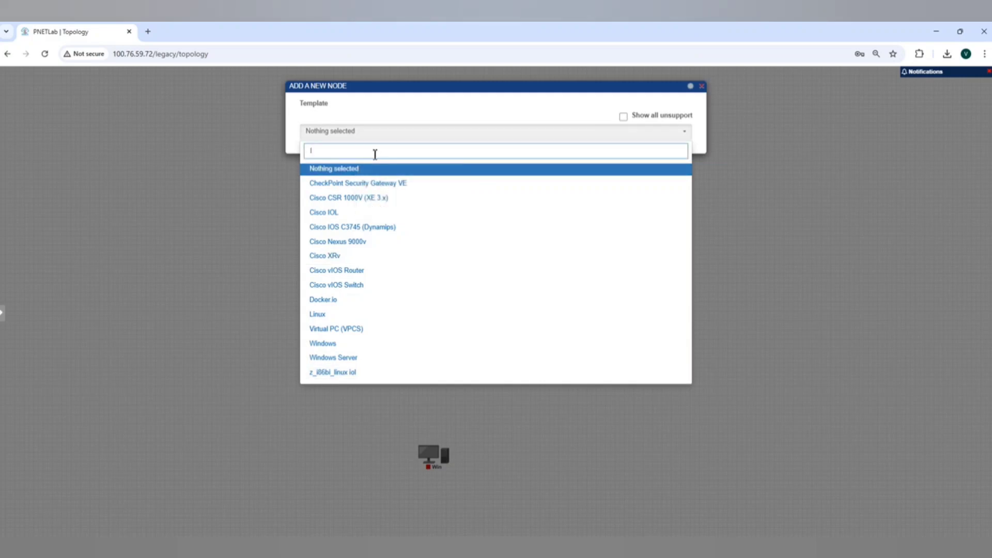
type("IO")
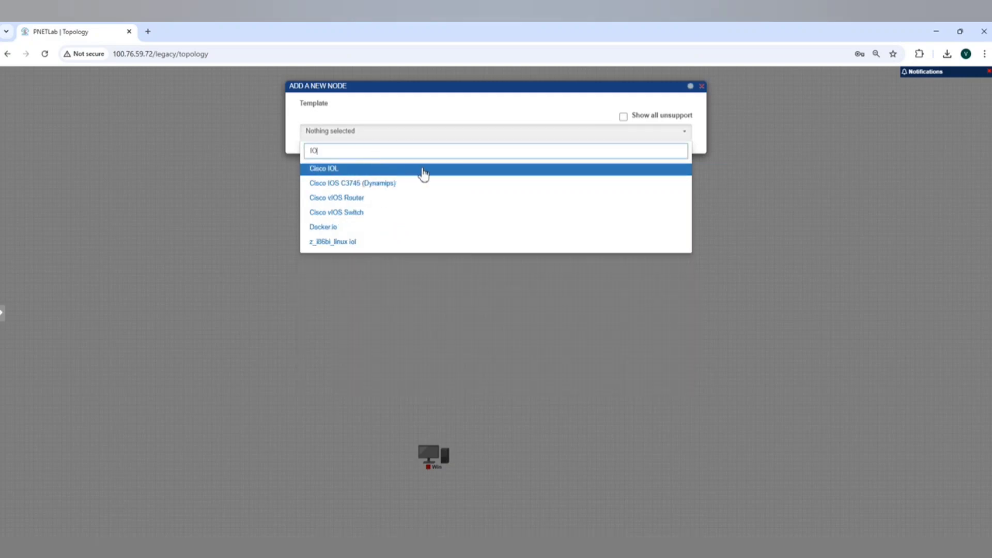
left_click(356, 213)
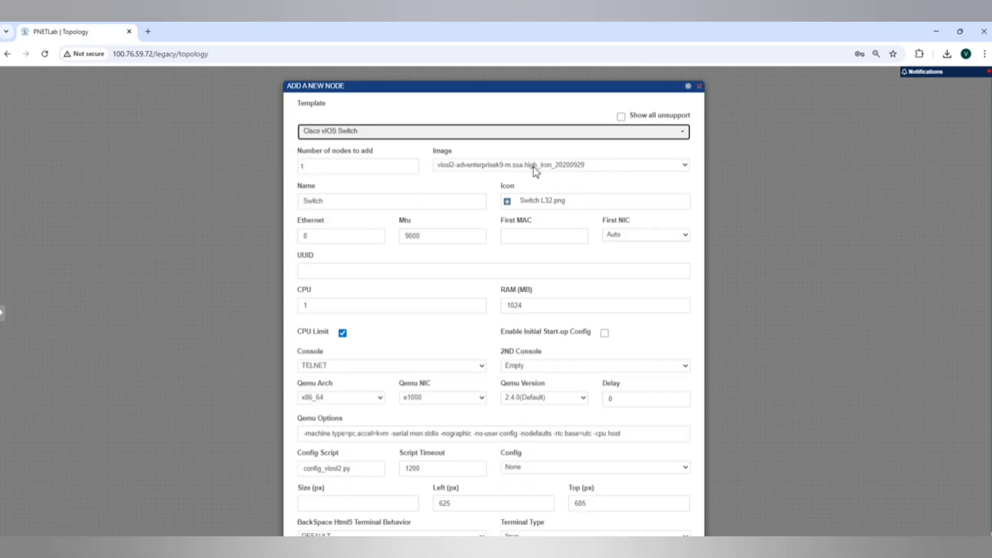
left_click(686, 165)
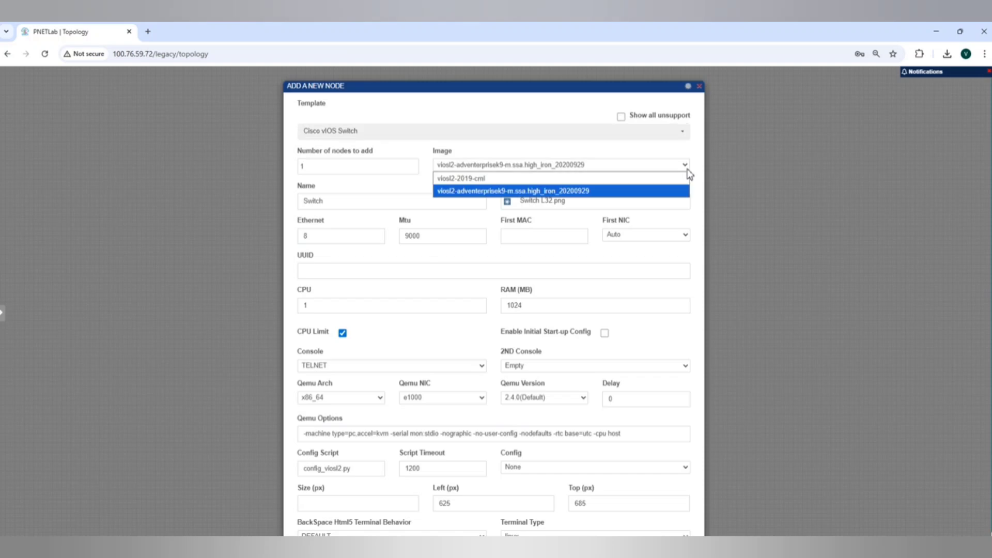
left_click(687, 166)
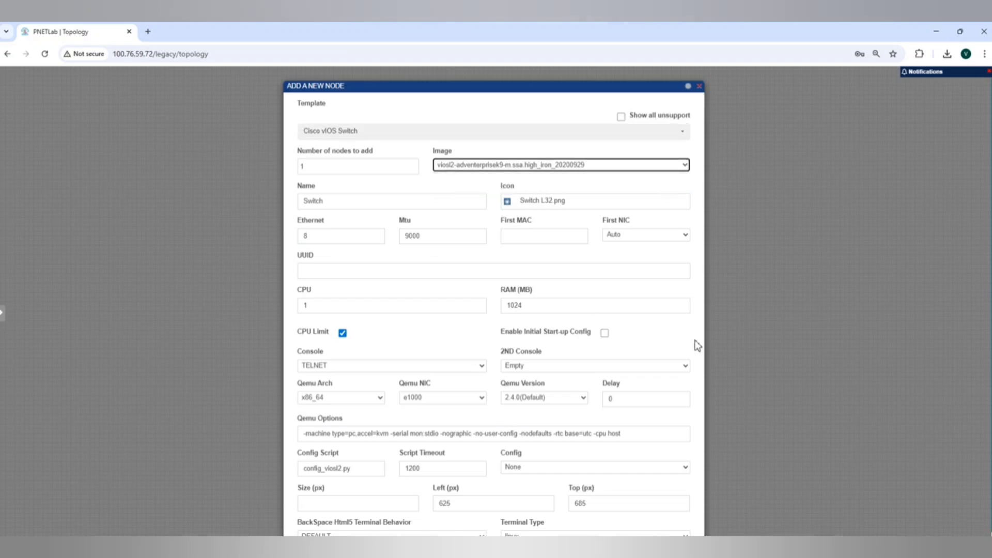
left_click_drag(611, 92, 610, 49)
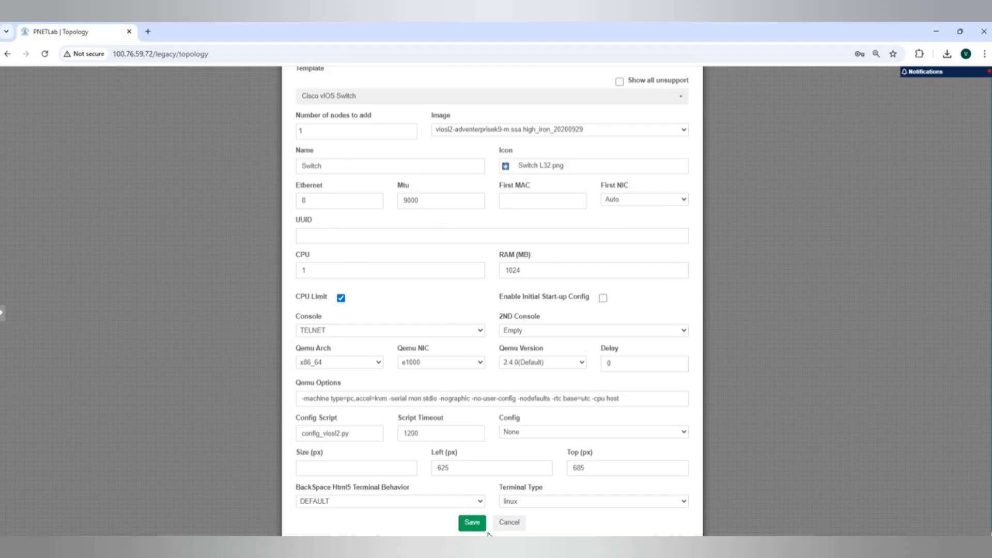
left_click(470, 521)
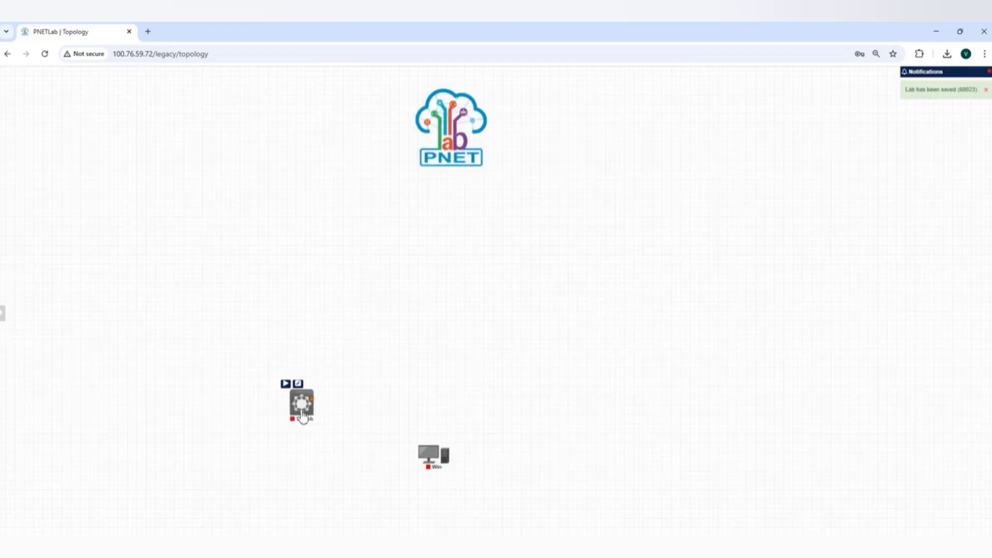
Move the PNET logo to the canvas's upper-right area, the Win node to the bottom centre, and the switch to Win's upper left
left_click_drag(301, 407, 300, 430)
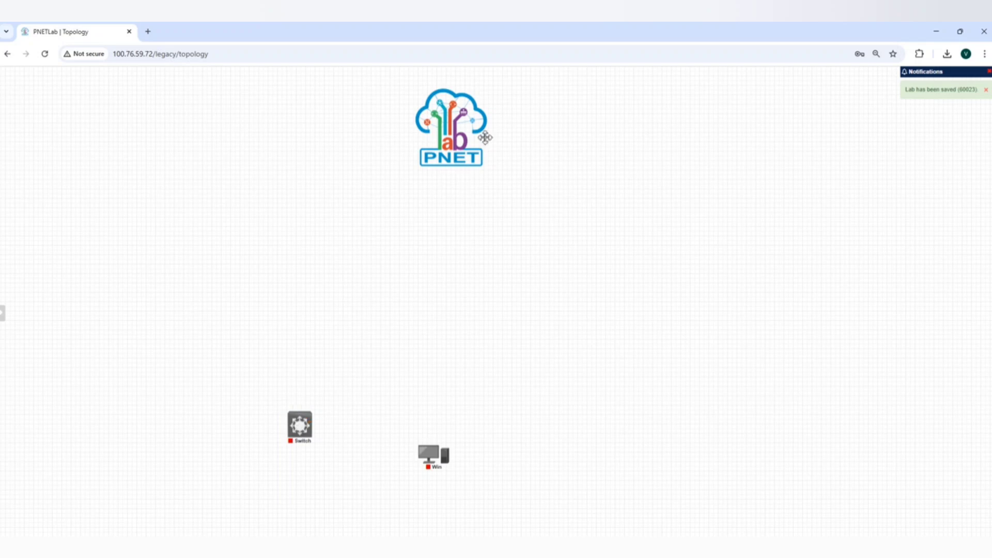
left_click_drag(453, 131, 915, 163)
mouse_move(444, 457)
left_click_drag(443, 457, 442, 512)
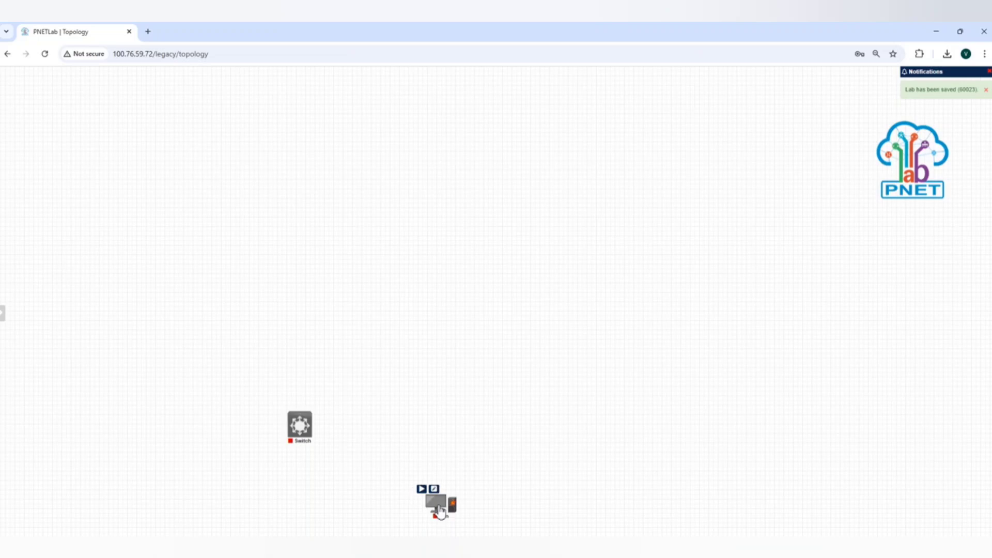
left_click_drag(304, 437, 327, 480)
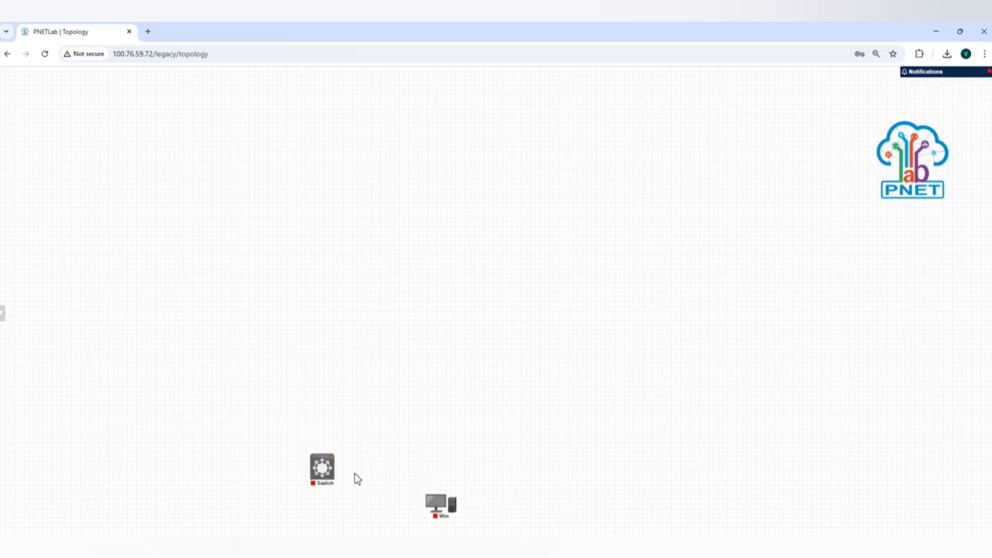
right_click(319, 474)
left_click(535, 379)
Add a second Cisco vIOS Switch node with the viosl2-adventerprisek9-m.ssa.high_iron_20200929 image and default settings, up and right of the Win node
right_click(536, 379)
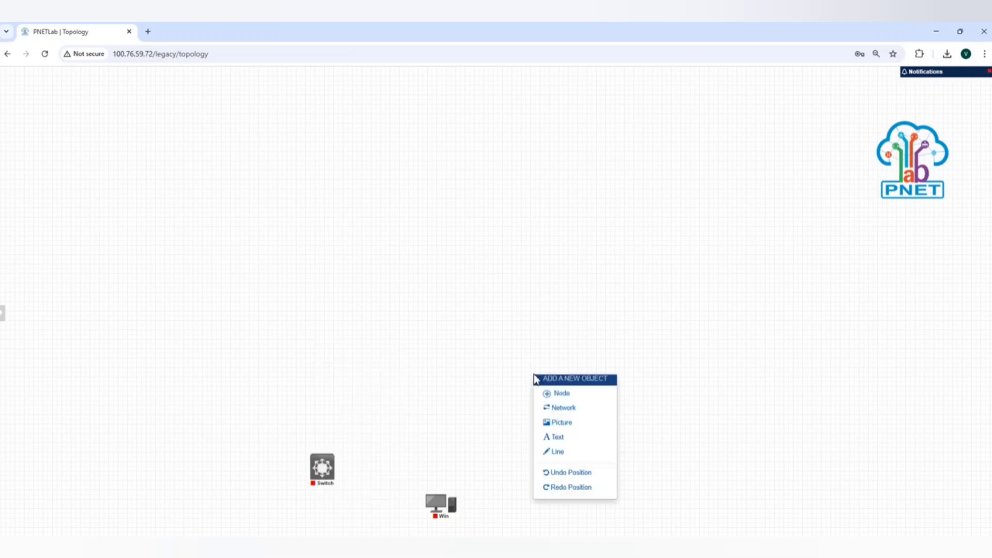
left_click(566, 397)
left_click(349, 152)
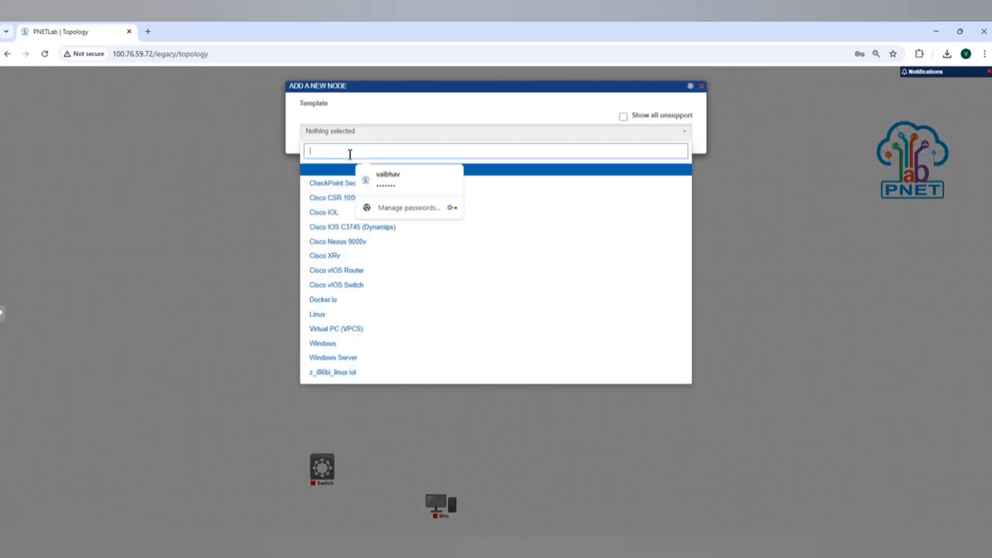
type("IOS")
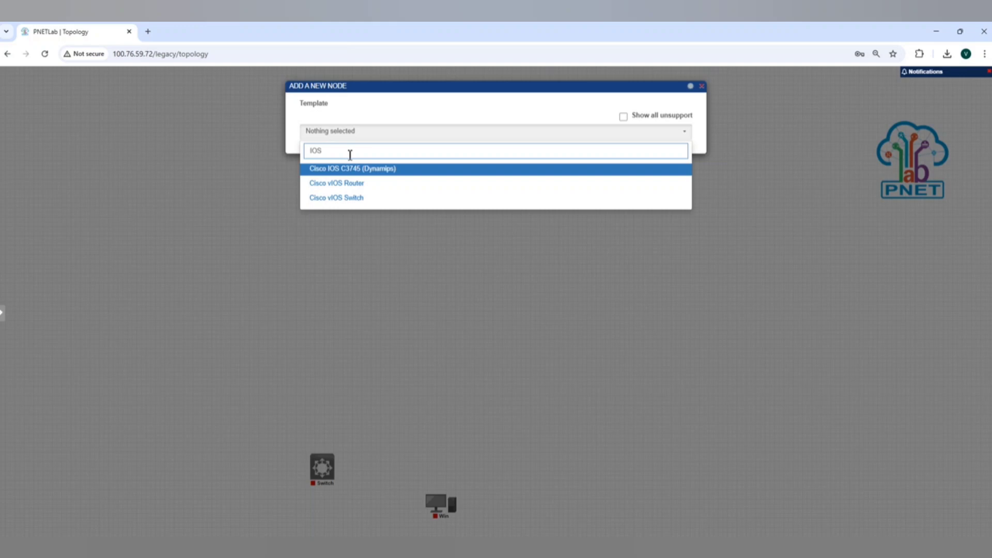
left_click(352, 198)
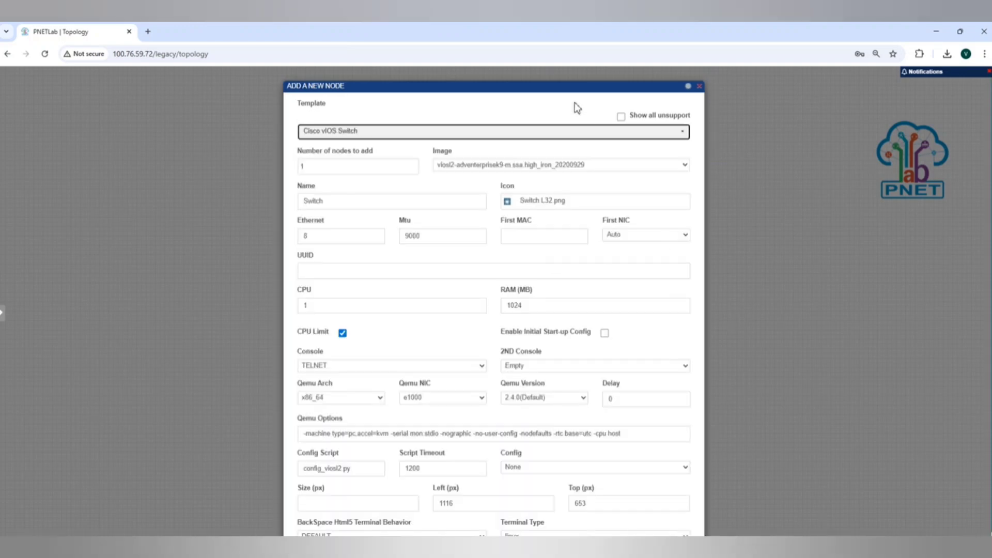
mouse_move(565, 88)
left_mouse_down()
mouse_move(562, 60)
mouse_move(567, 89)
left_mouse_up()
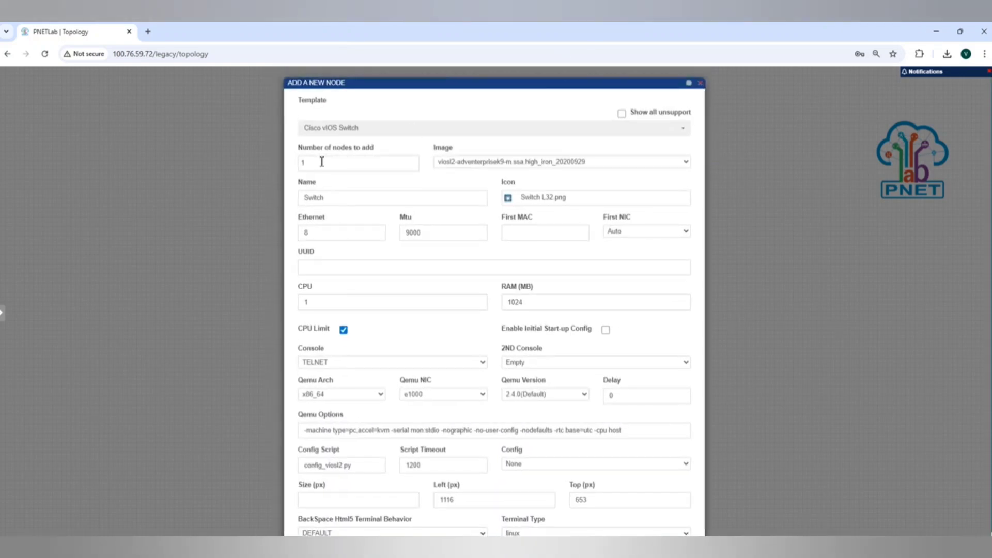
left_click(317, 159)
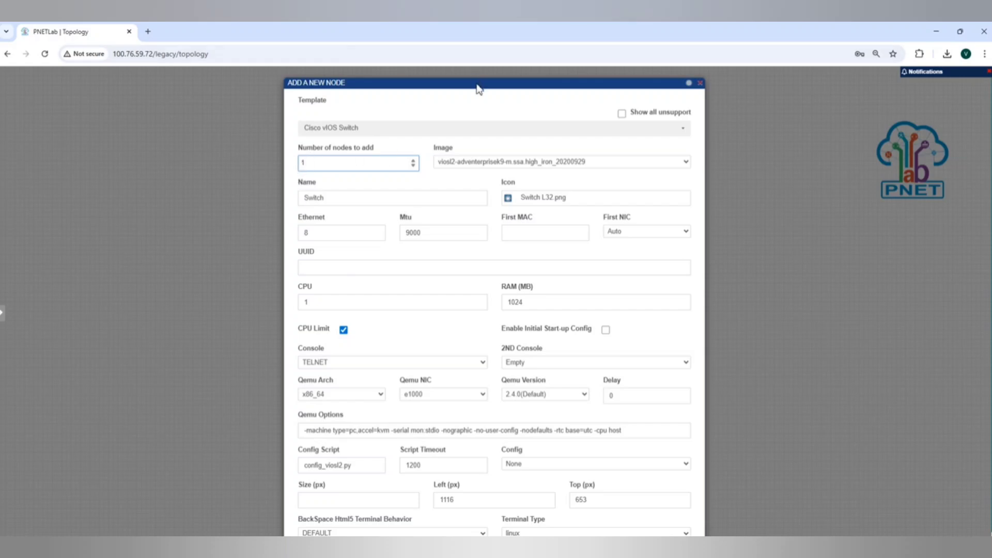
left_click_drag(478, 88, 470, 20)
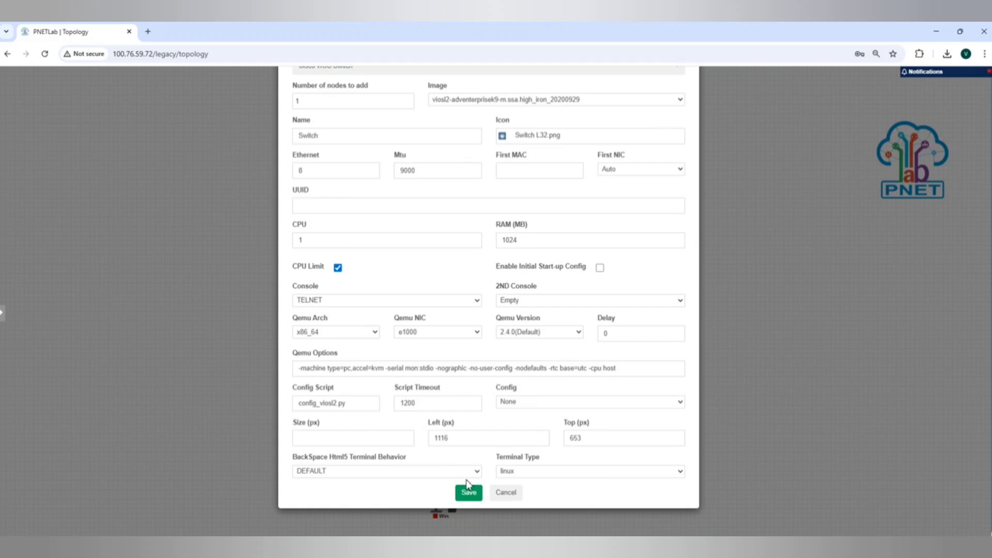
left_click(468, 493)
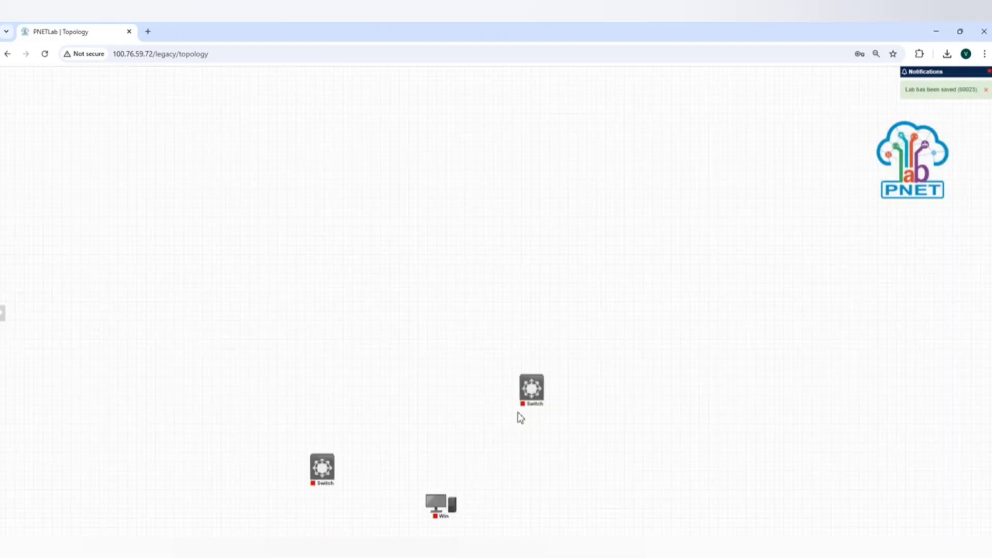
Place the two switches roughly level on either side above the Win node, checking the topology.png diagram for the layout
mouse_move(533, 395)
left_click_drag(532, 395, 559, 462)
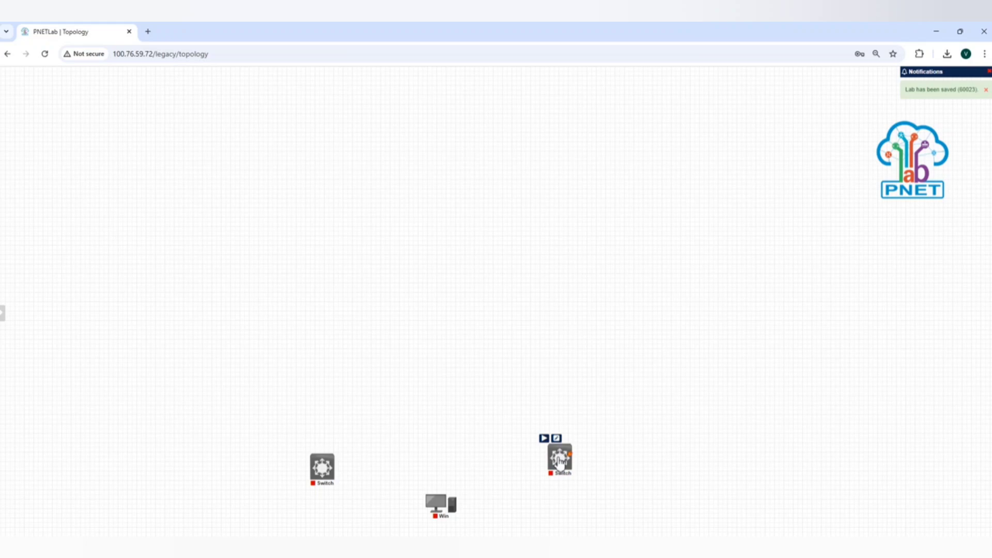
left_click(546, 547)
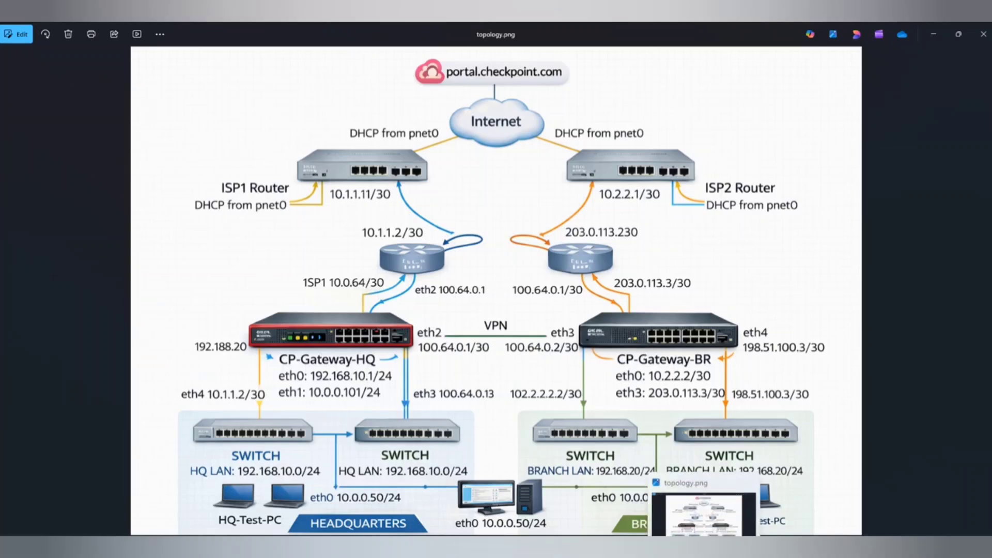
left_click(704, 547)
mouse_move(328, 473)
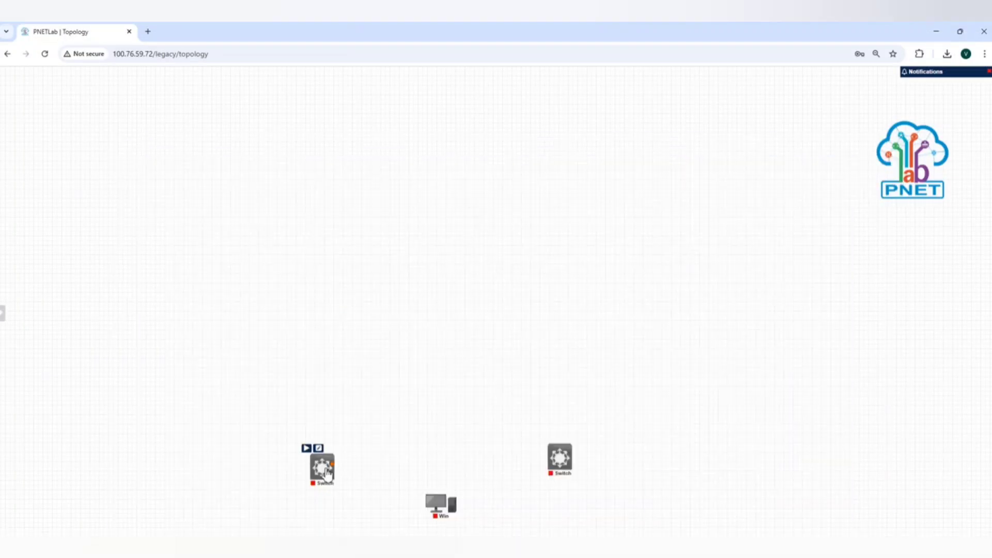
left_click_drag(327, 473, 329, 459)
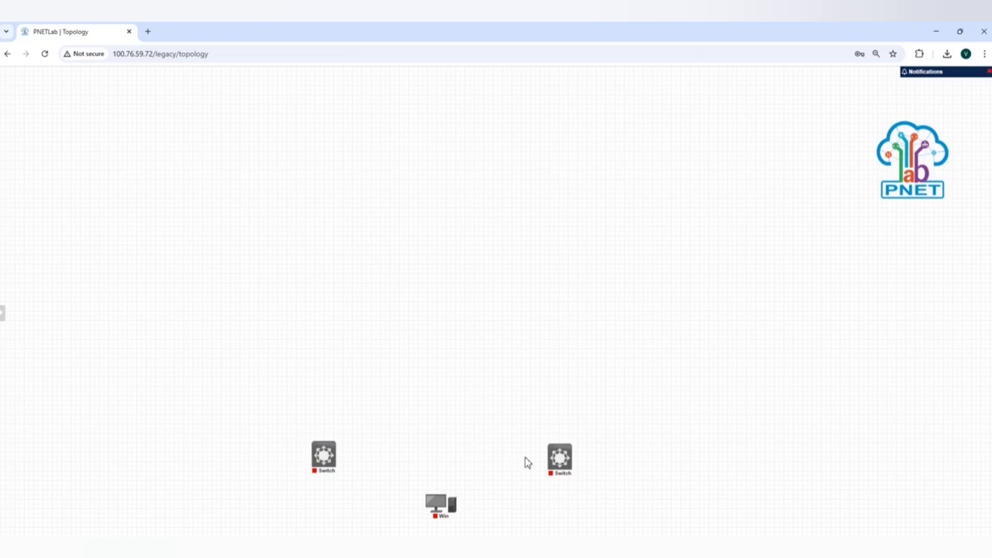
left_click_drag(559, 457, 562, 451)
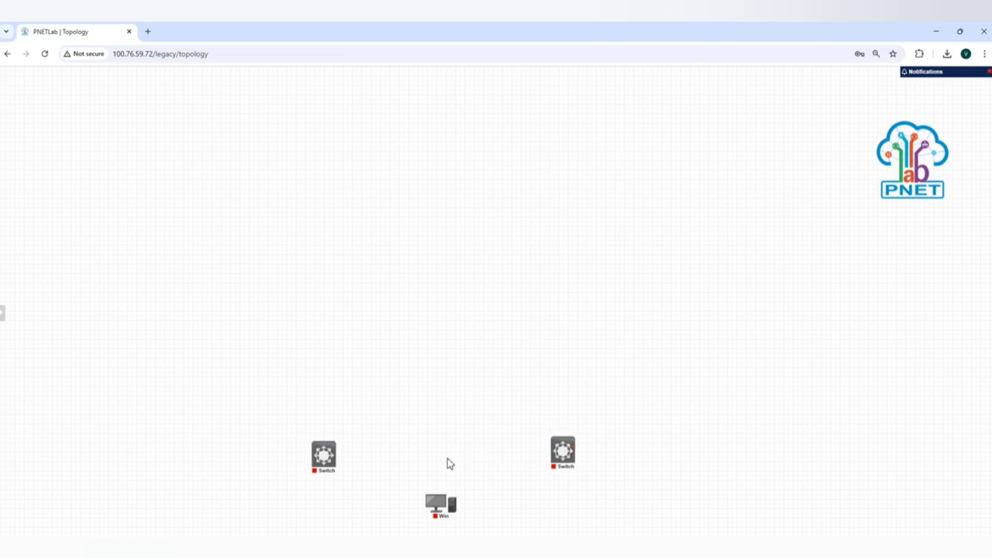
Add one CheckPoint Security Gateway VE node named CP with image cpsg-r82 and 10144 MB RAM, and place it between the switches above Win
right_click(449, 463)
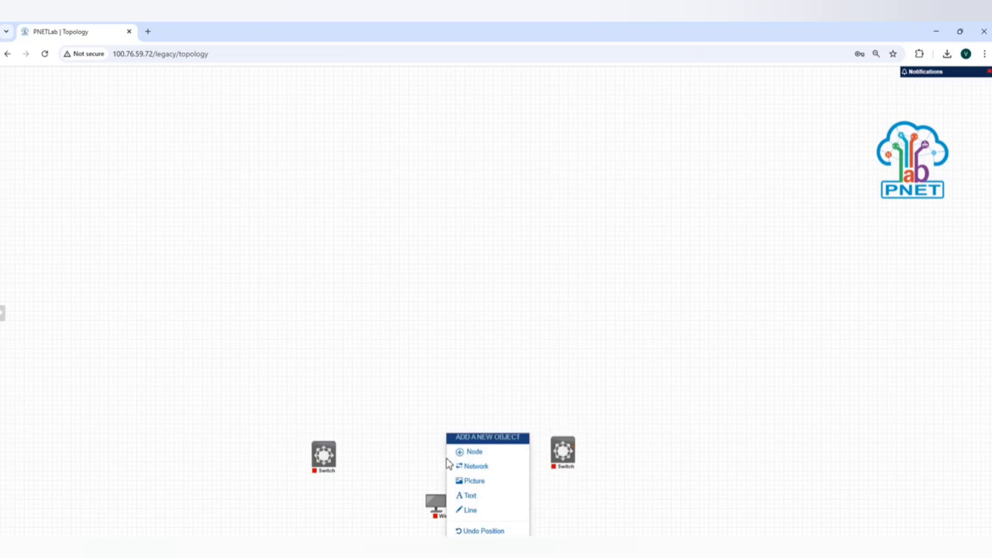
left_click(472, 452)
left_click(354, 152)
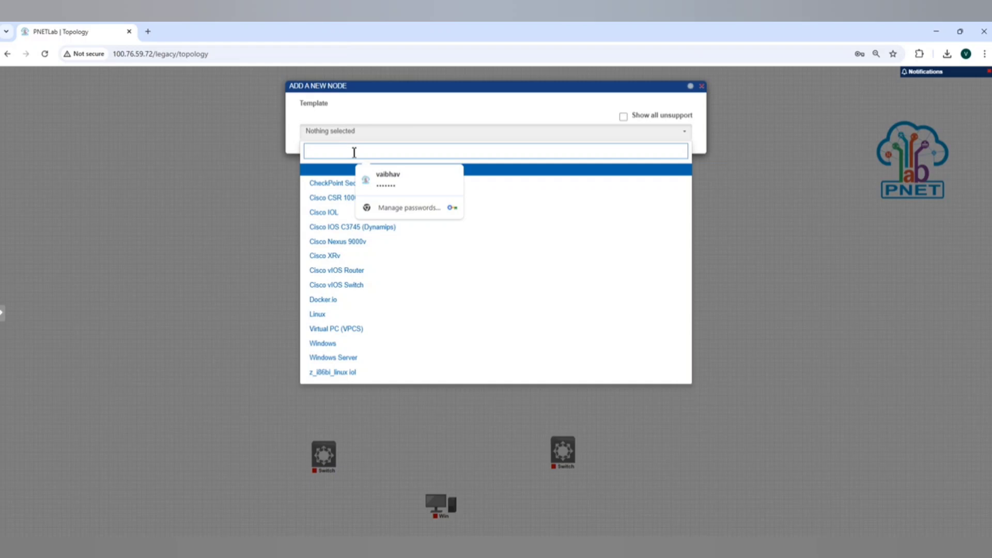
type("sg")
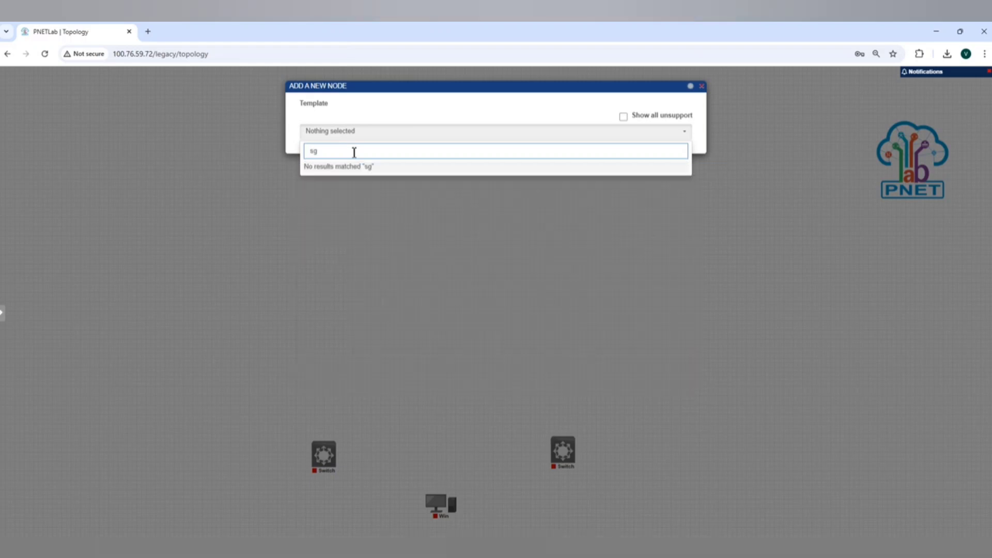
key("BackSpace")
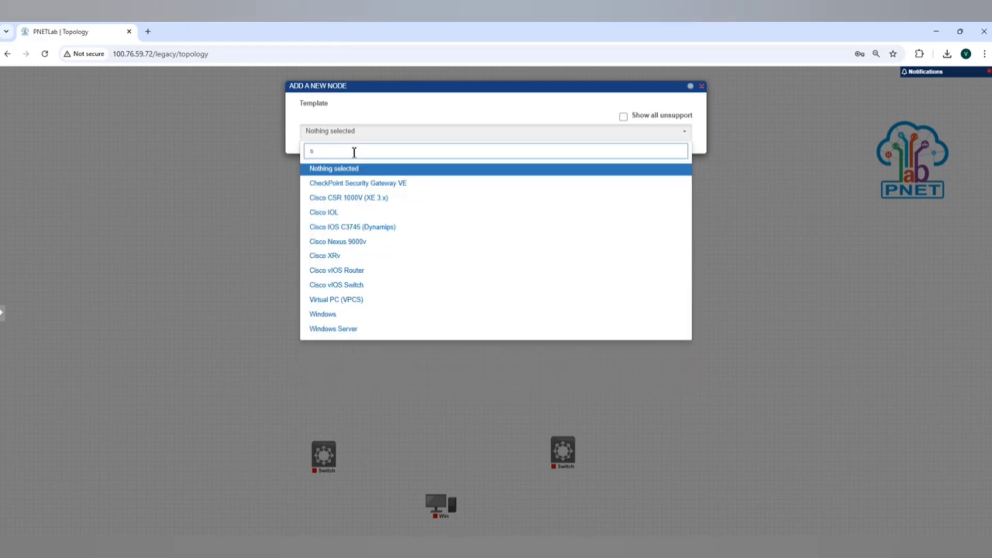
left_click(378, 186)
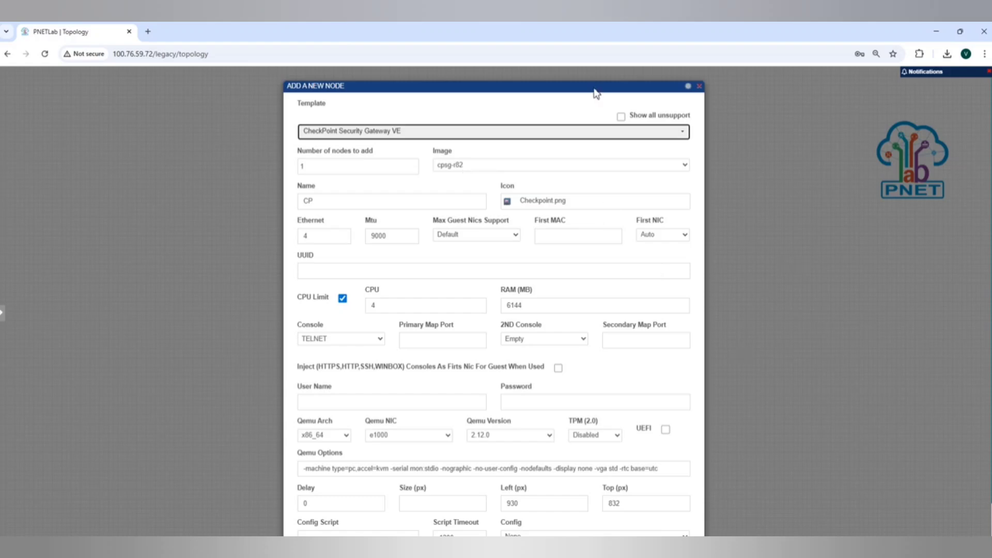
left_click_drag(592, 86, 588, 55)
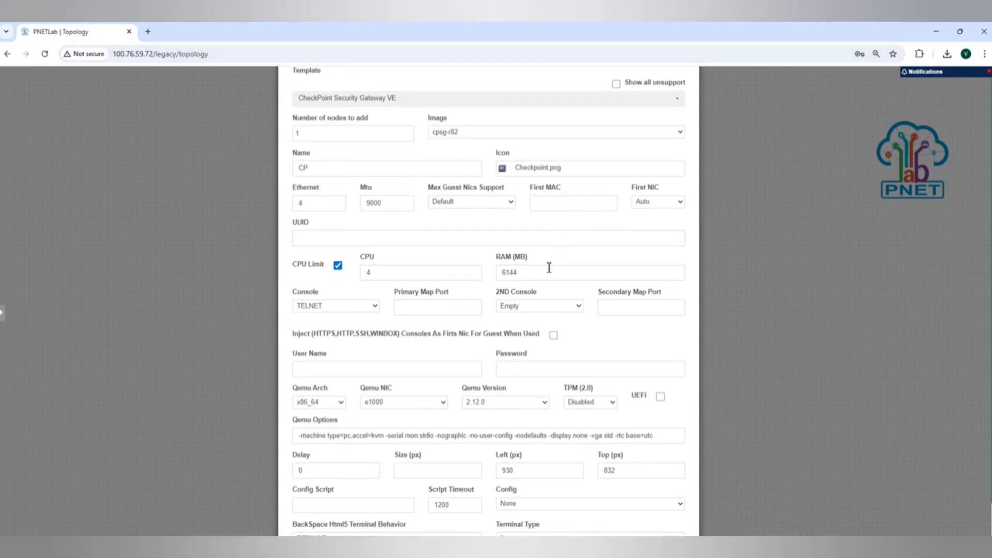
left_click(506, 274)
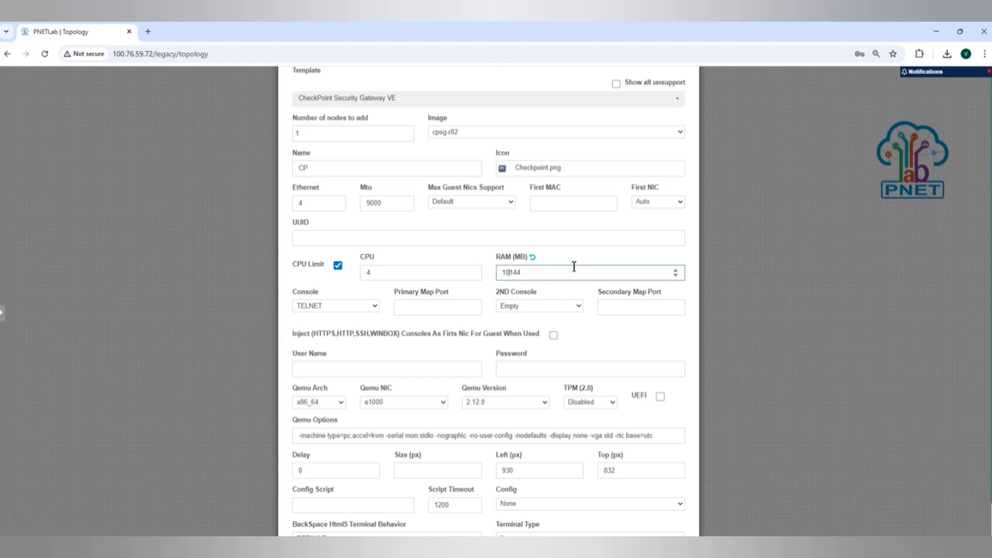
left_click(453, 256)
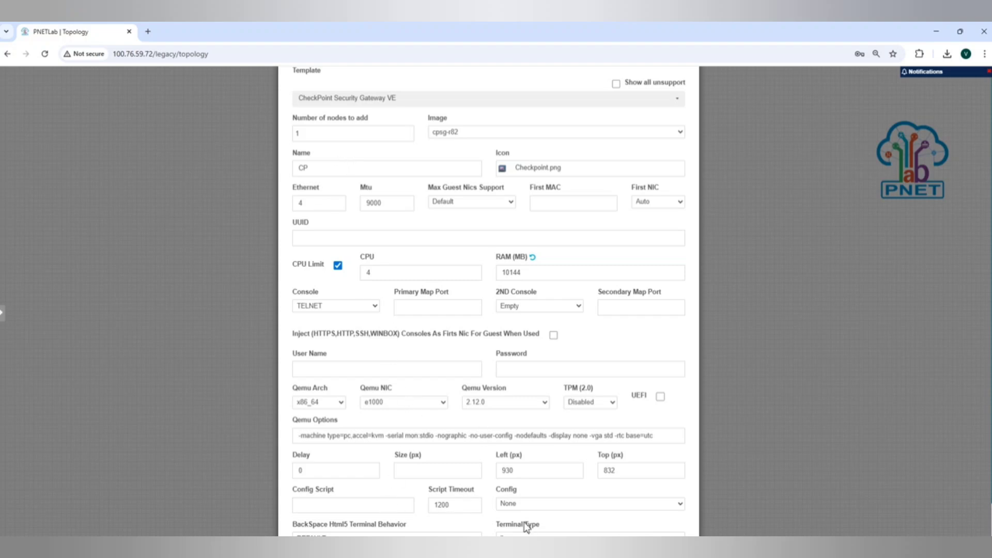
left_click(496, 535)
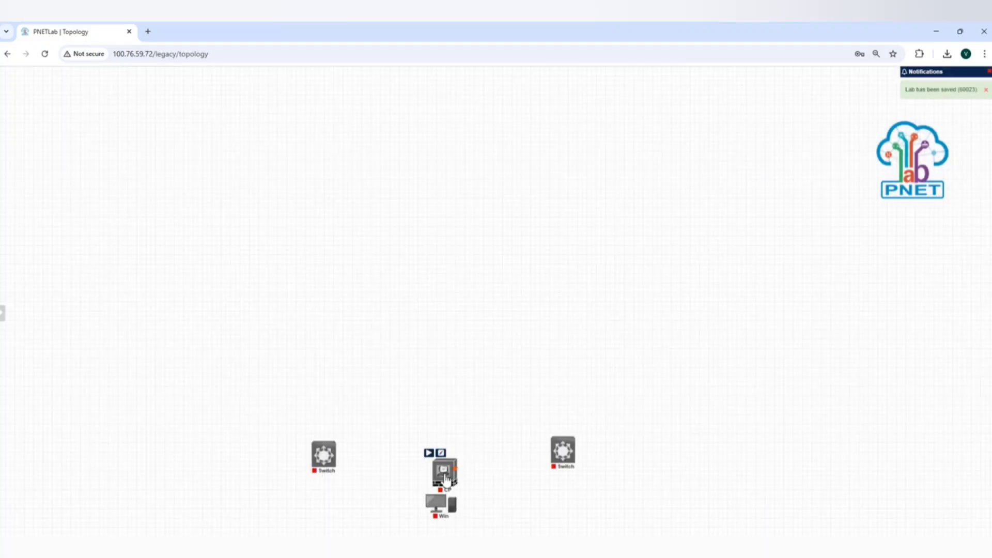
left_click_drag(445, 476, 442, 463)
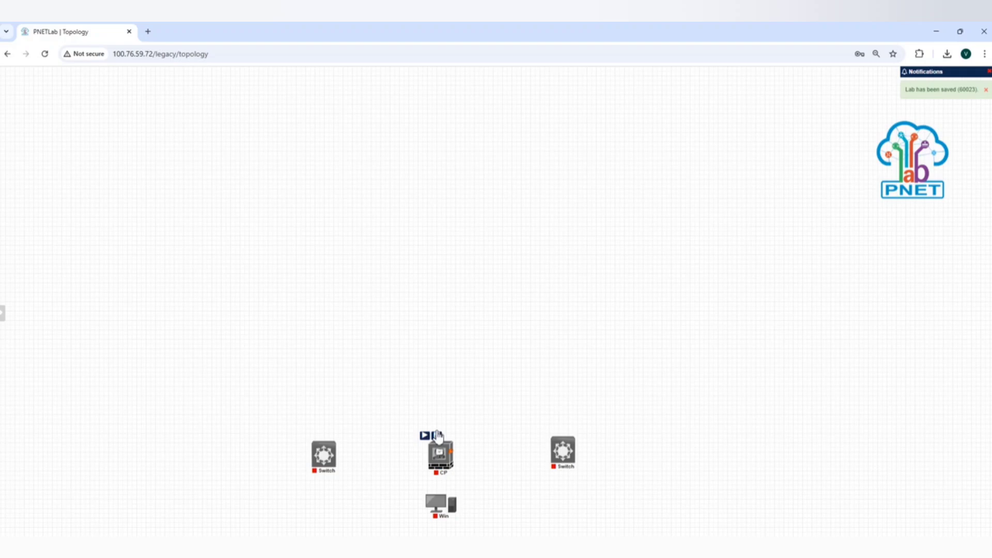
Rename the CheckPoint node between the two switches as SMS and open the device icon choices for it
left_click(437, 436)
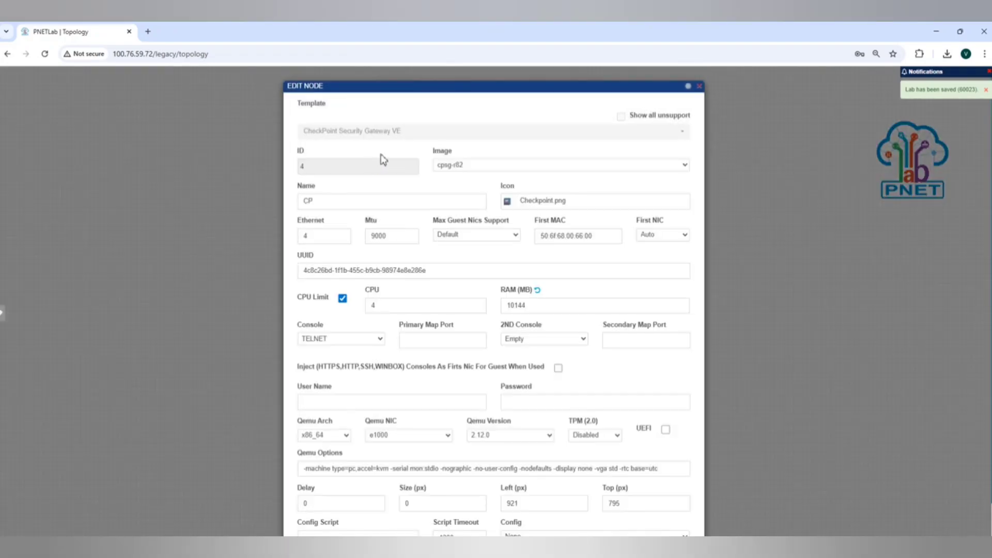
double_click(334, 207)
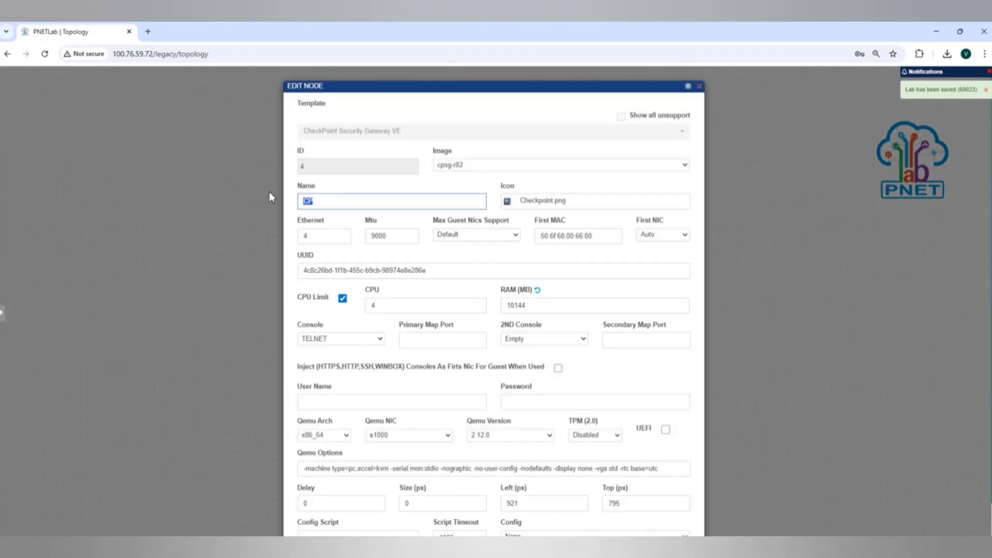
type("SMS")
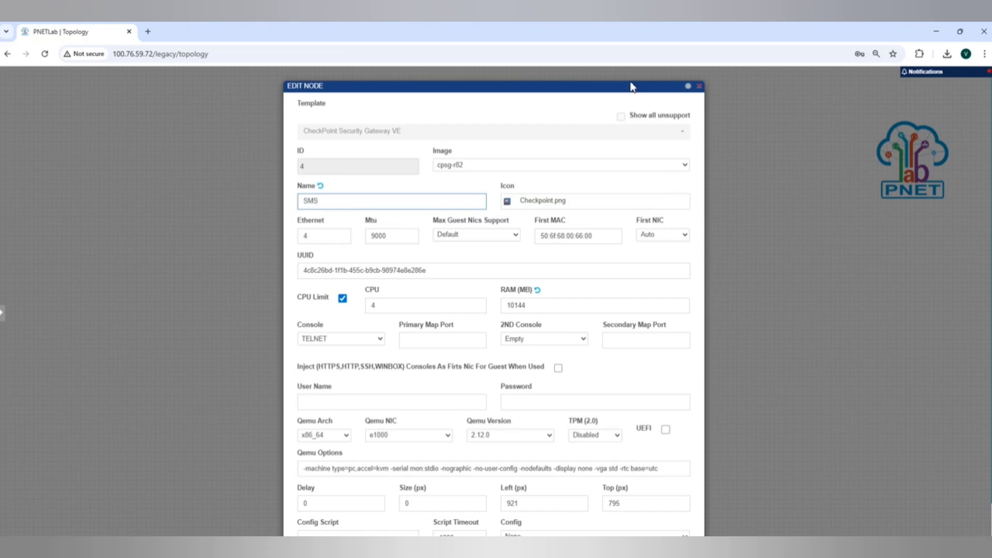
left_click_drag(632, 87, 626, 59)
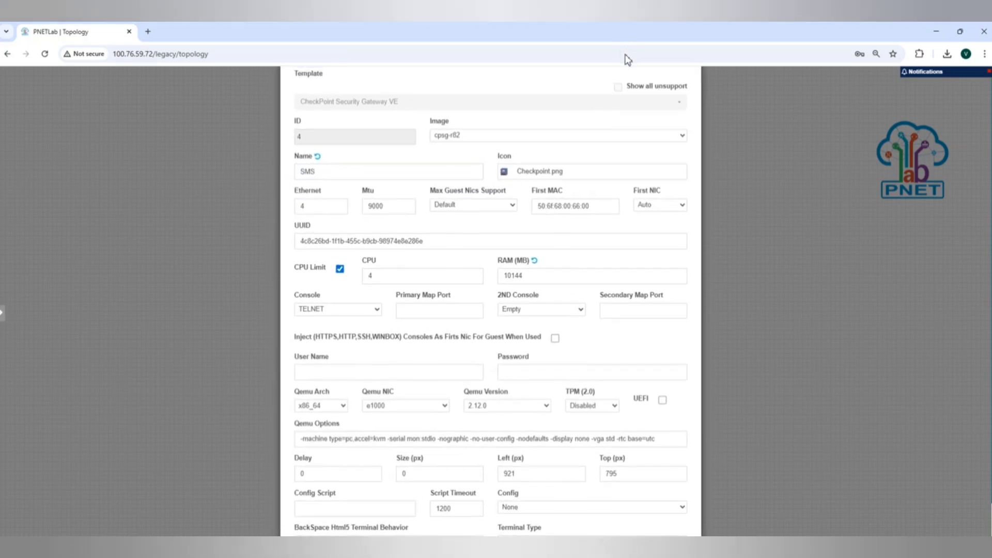
left_click(536, 171)
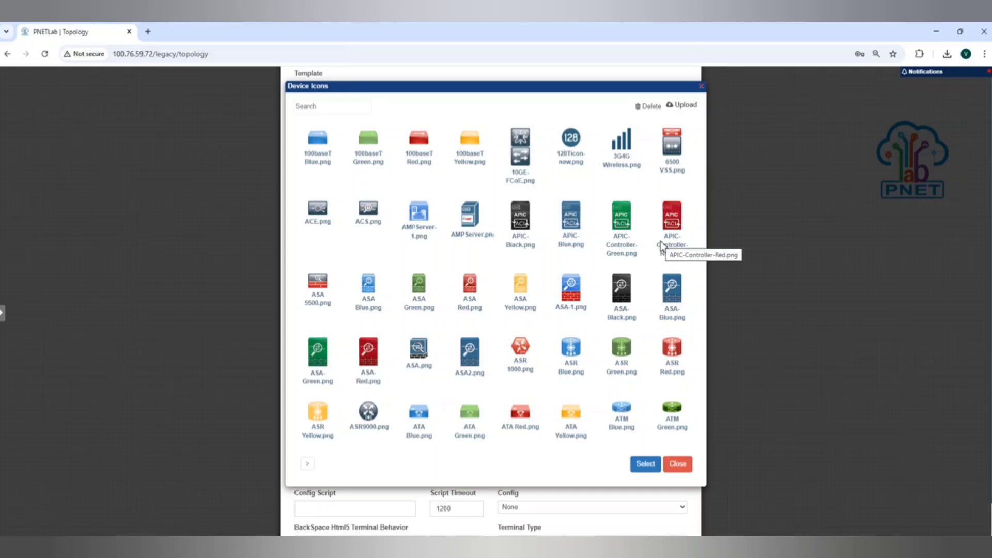
Search the device icons for "SMS", "man" and "check" to find a suitable management server icon
left_click(351, 105)
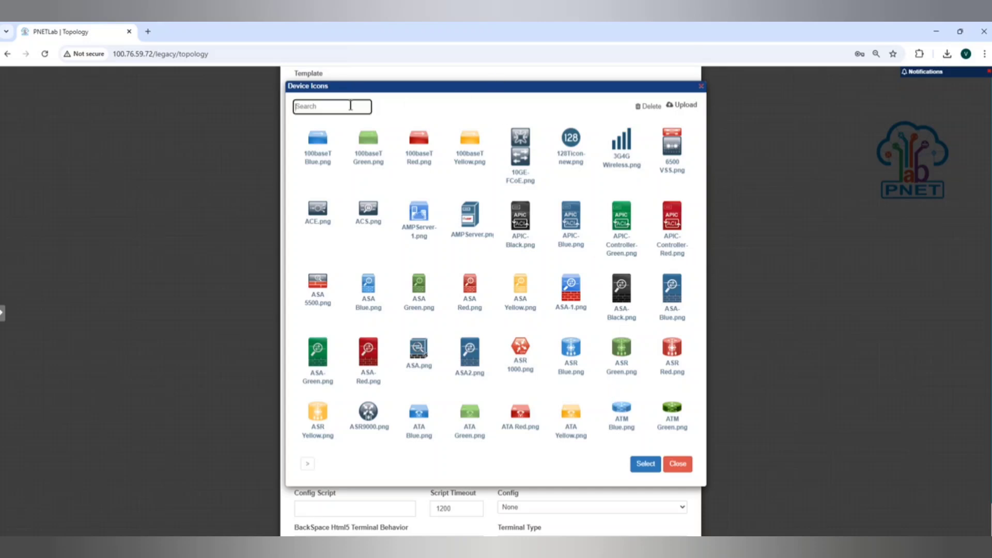
type("SMS")
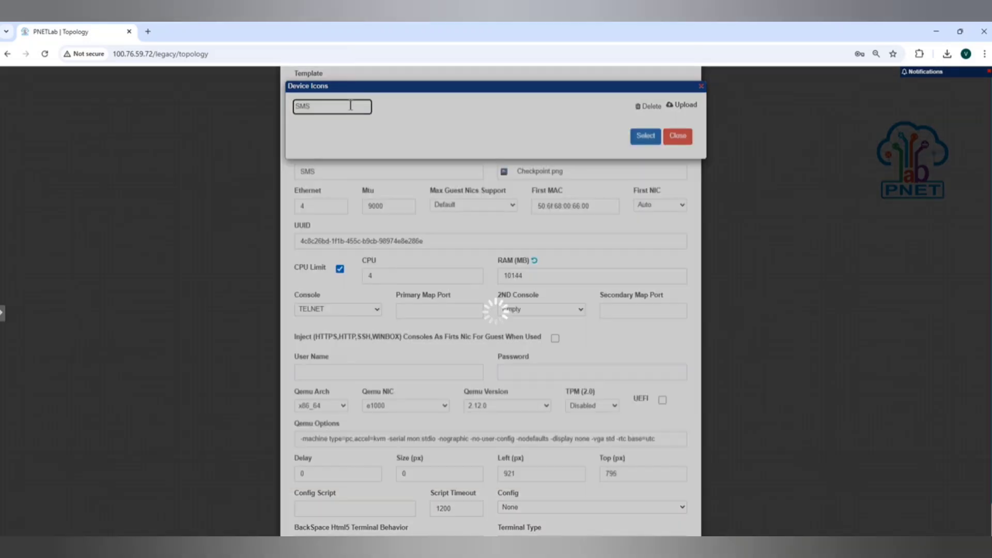
key("BackSpace")
key("BackSpace")
key("BackSpace")
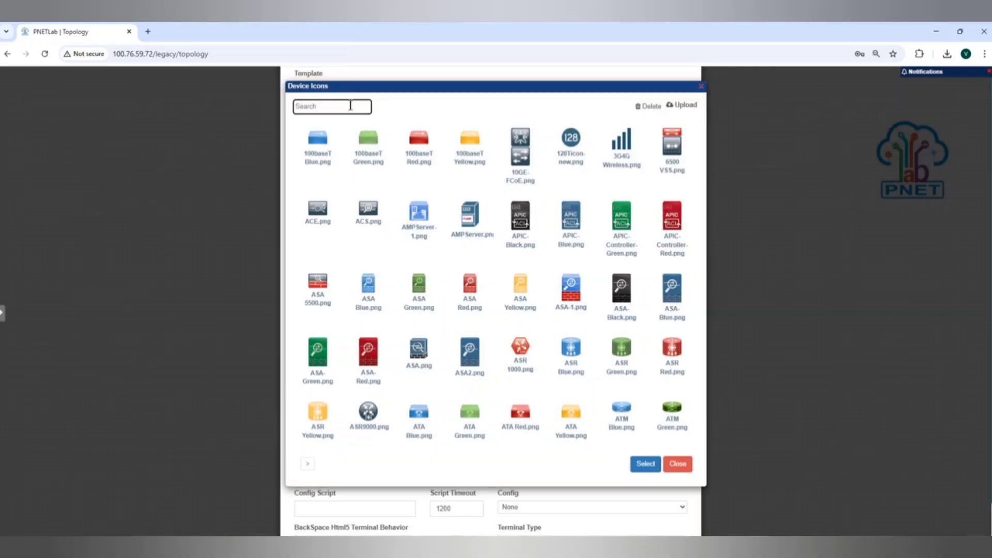
type("man")
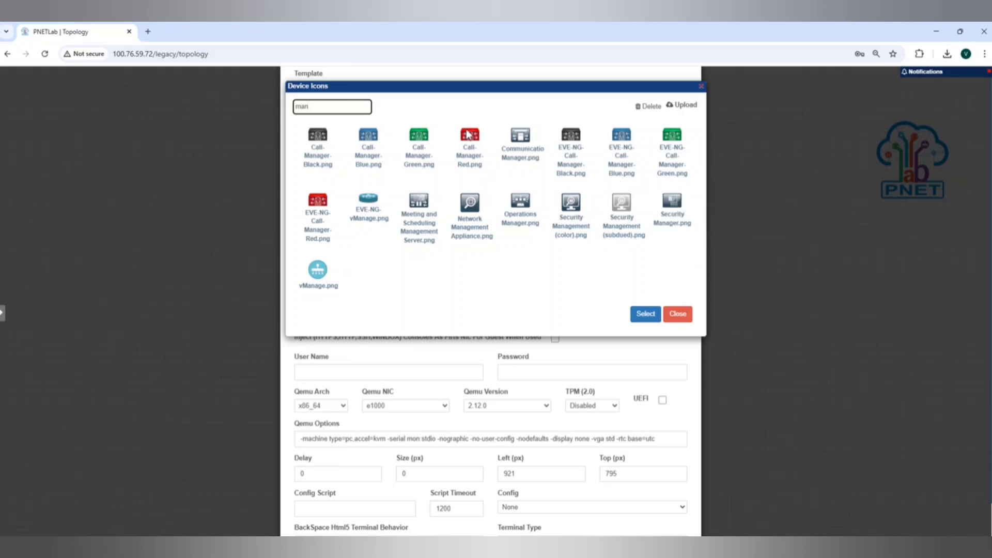
key("BackSpace")
type("c")
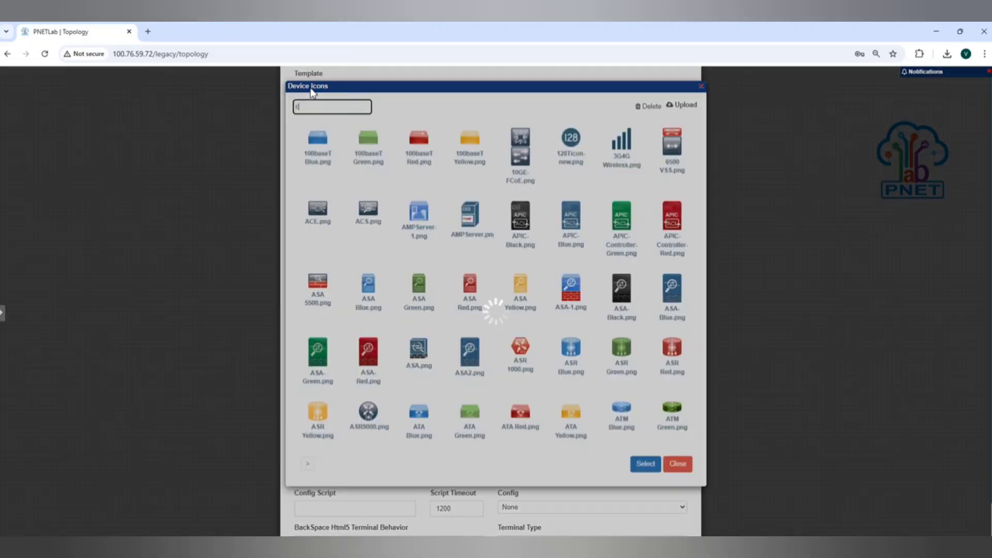
type("heck")
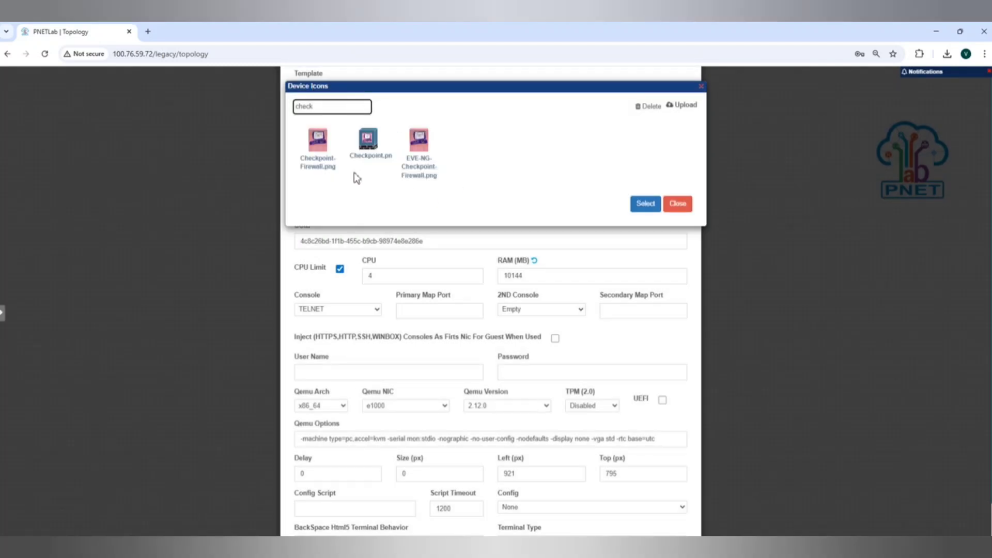
key("BackSpace")
key("BackSpace")
key("BackSpace")
key("BackSpace")
key("BackSpace")
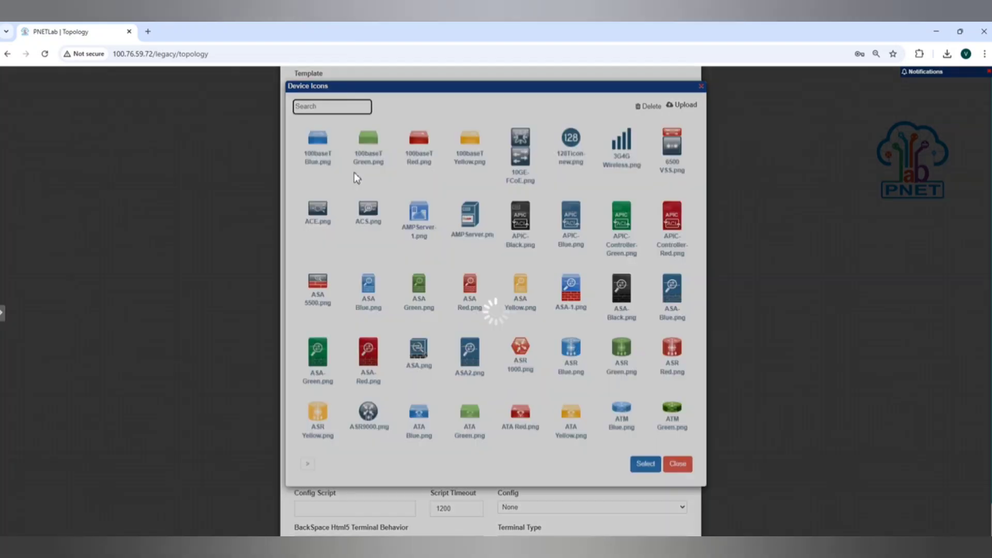
Find the device icons matching "mana", assign Security Manager.png to the SMS node, and save the node settings
type("m")
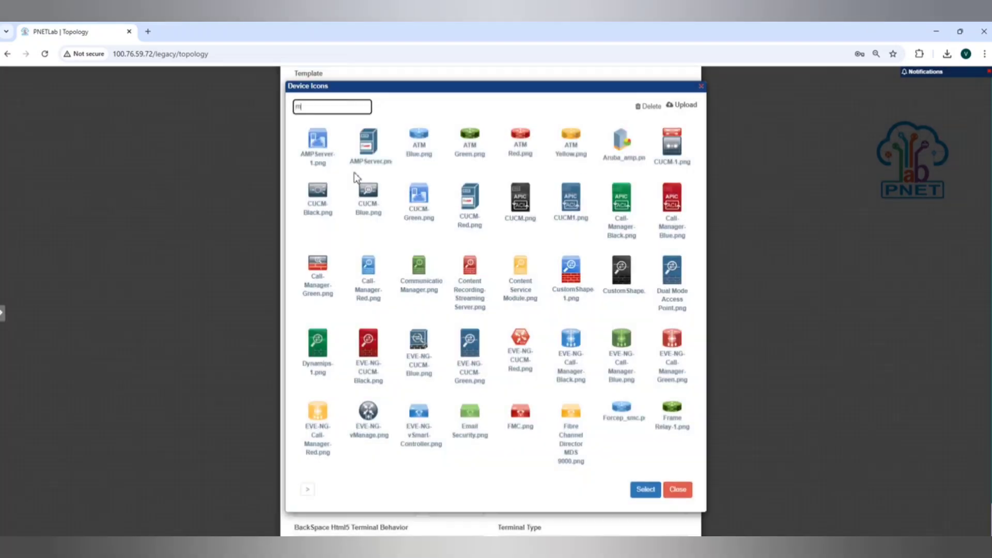
type("ana")
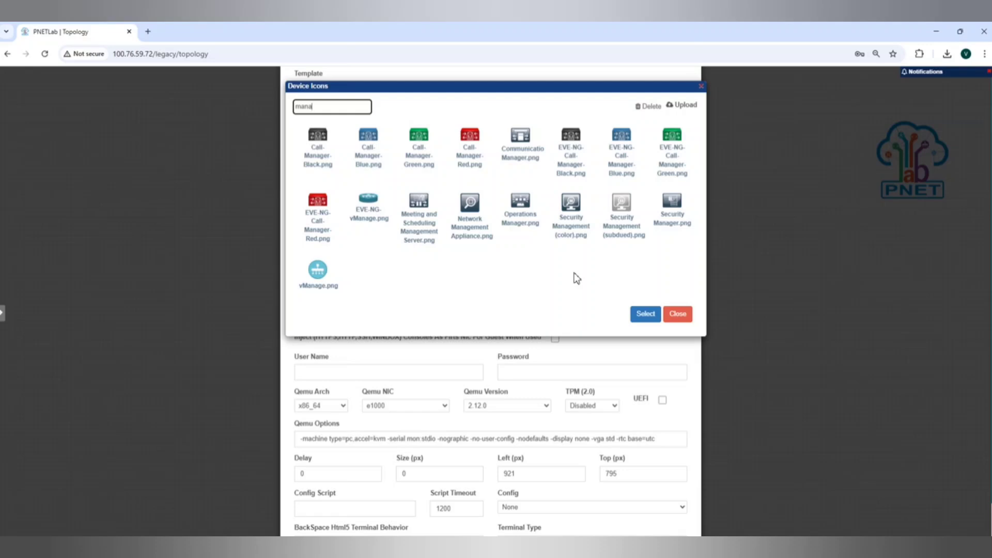
left_click(673, 206)
left_click(646, 314)
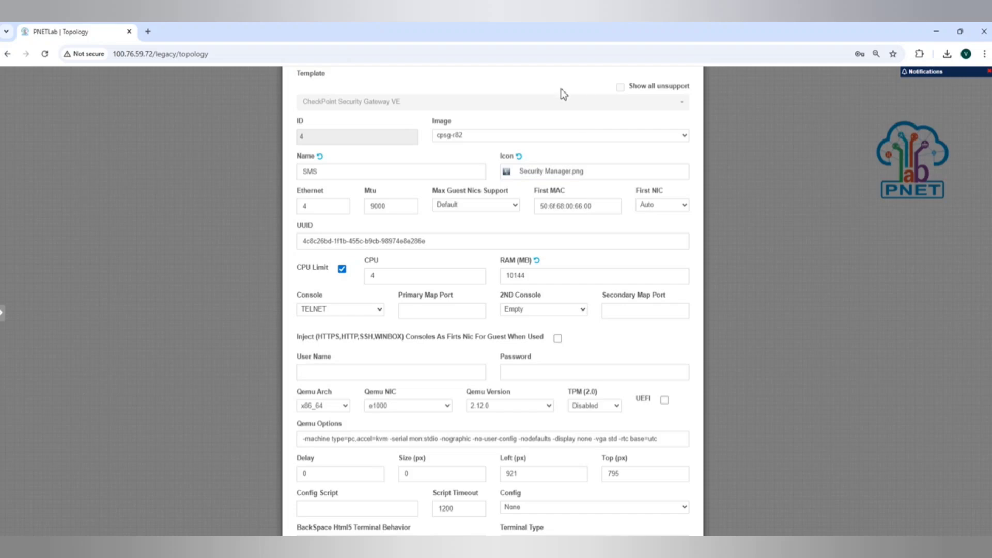
scroll(562, 83, "down", 1)
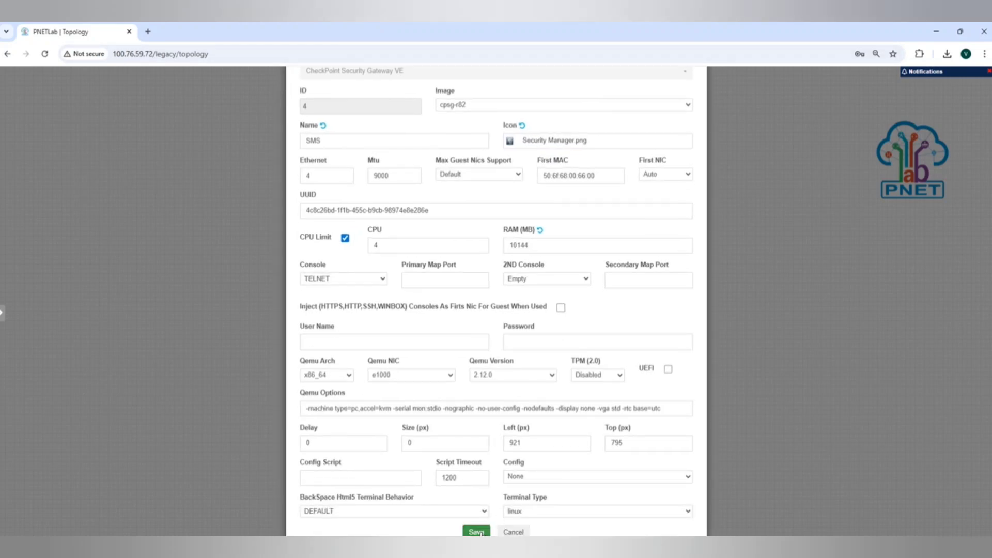
left_click(476, 532)
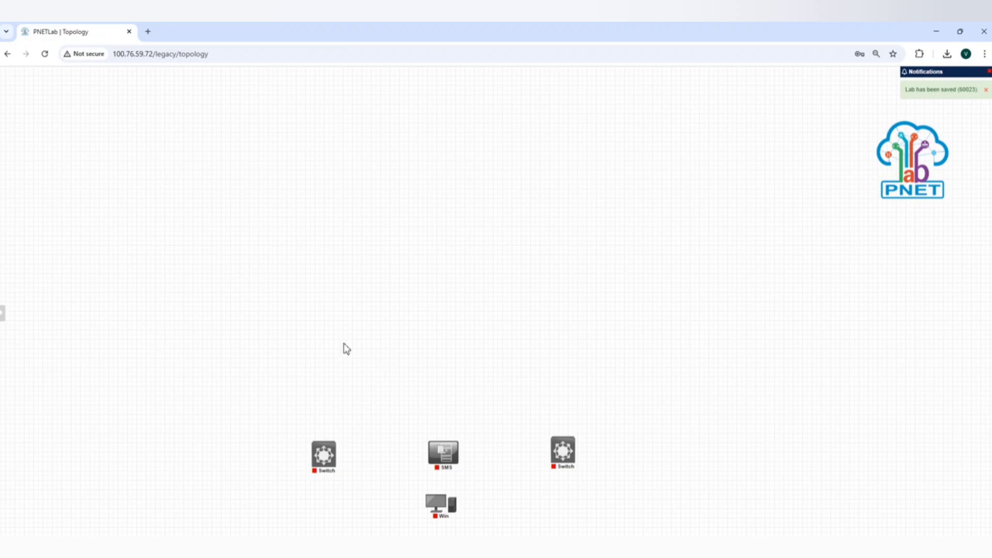
right_click(343, 347)
left_click(365, 362)
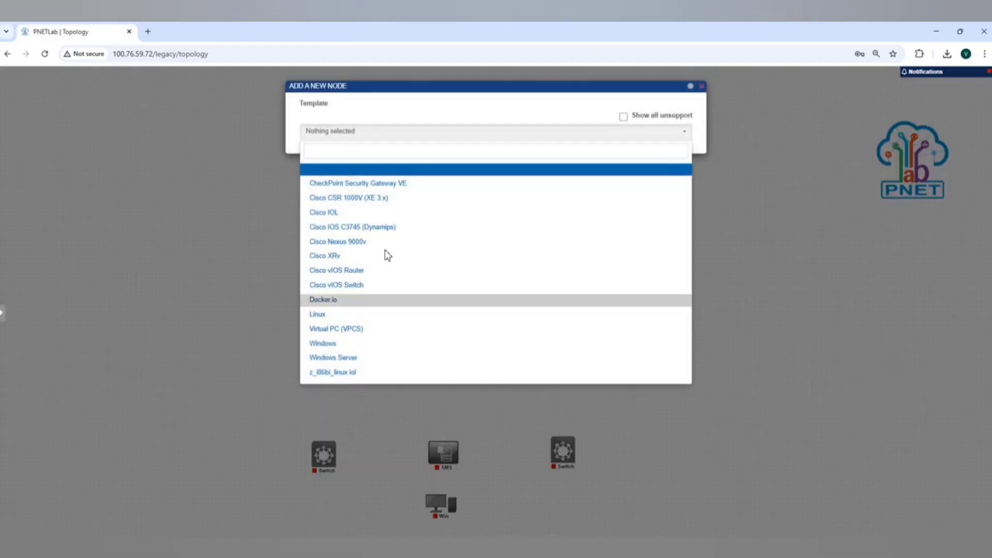
left_click(370, 184)
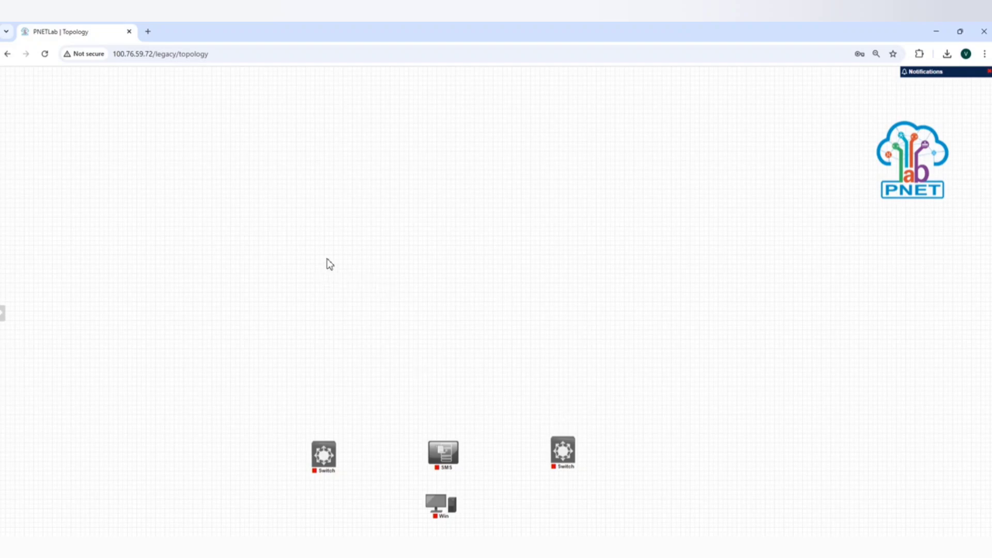
Add a CheckPoint Security Gateway VE node with 8144 MB RAM and 6 Ethernet interfaces, checking topology.png, and place it above the left switch
right_click(280, 209)
left_click(308, 228)
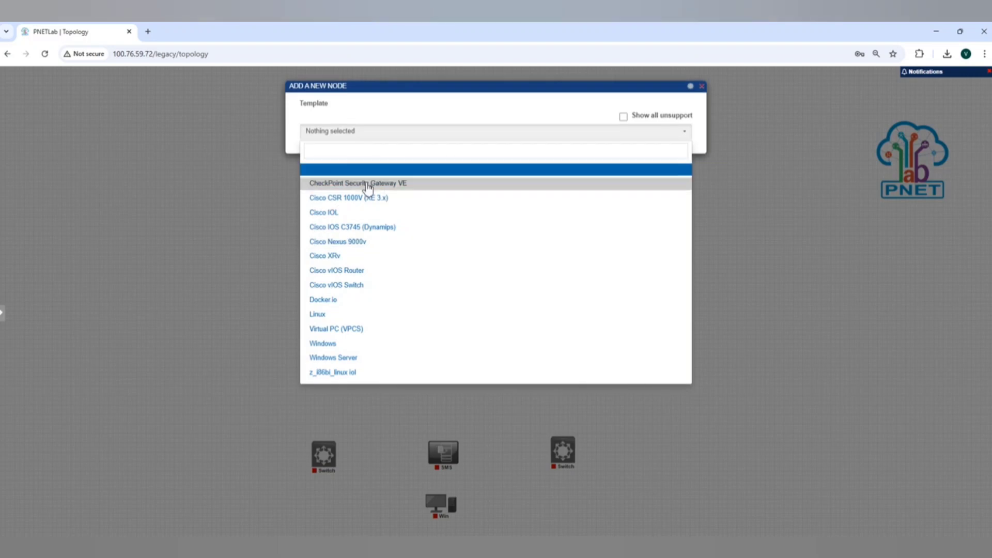
left_click(368, 184)
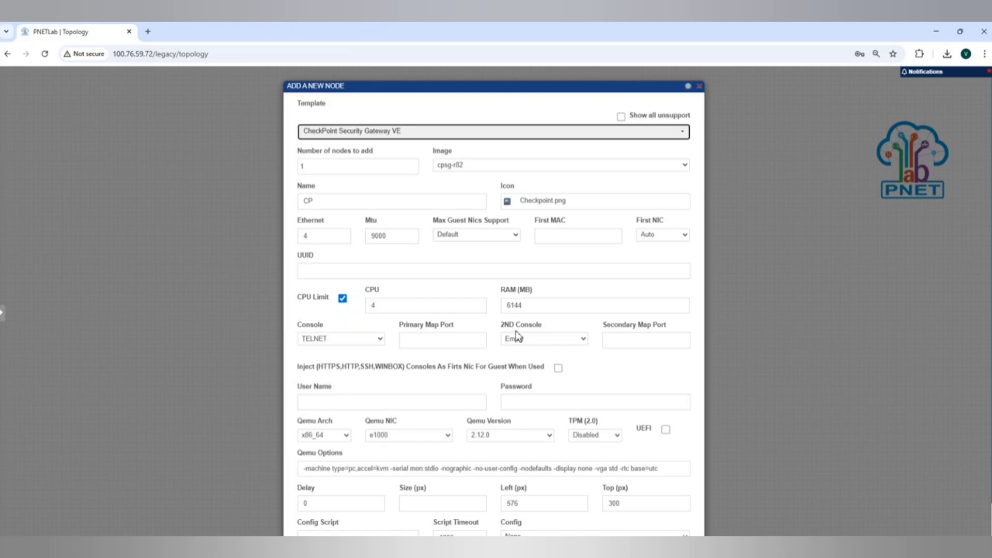
left_click(512, 306)
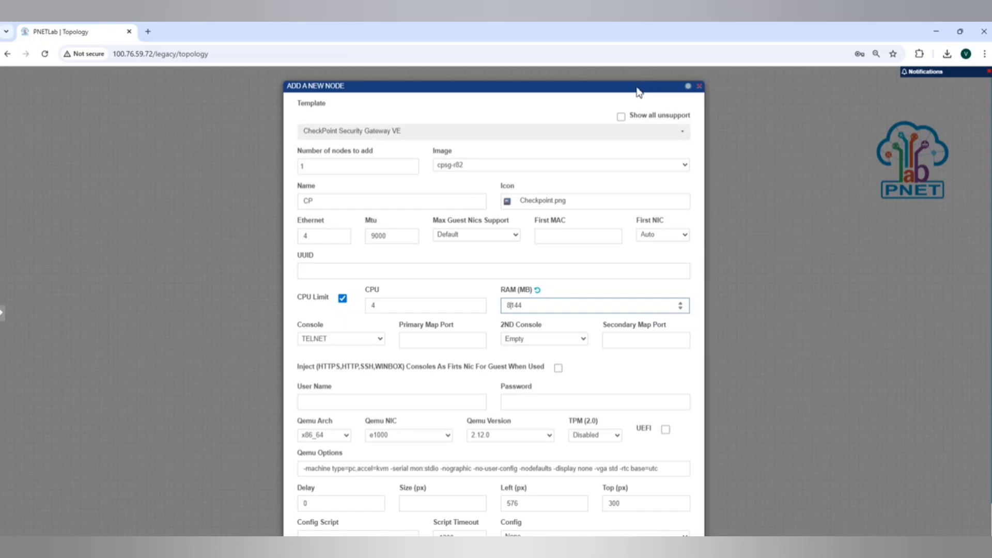
left_click_drag(639, 84, 647, 26)
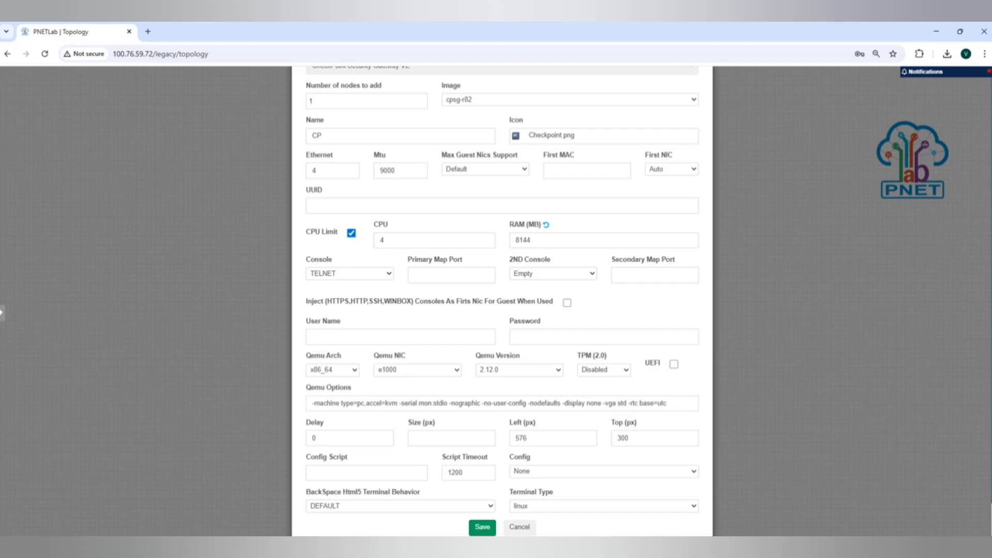
key("alt+Tab")
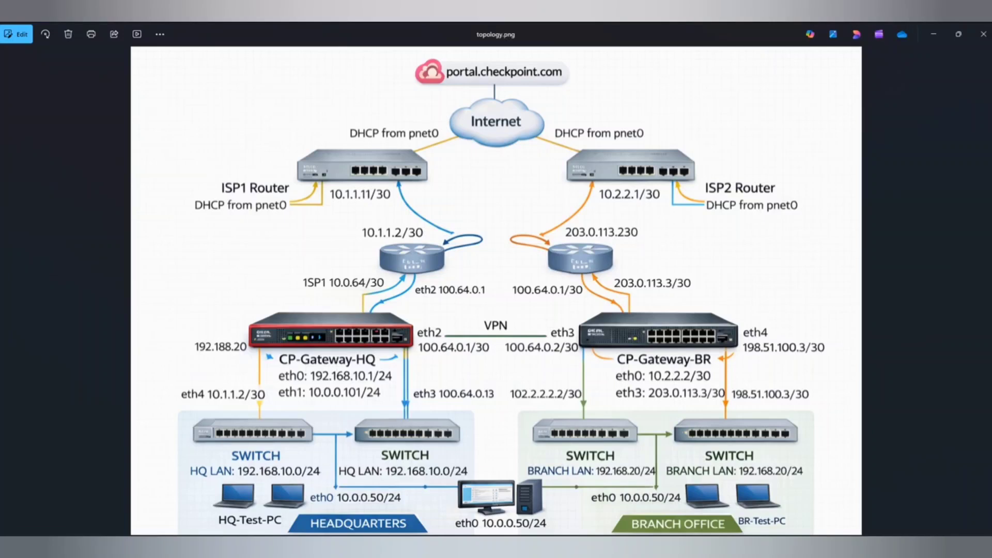
key("alt+Tab")
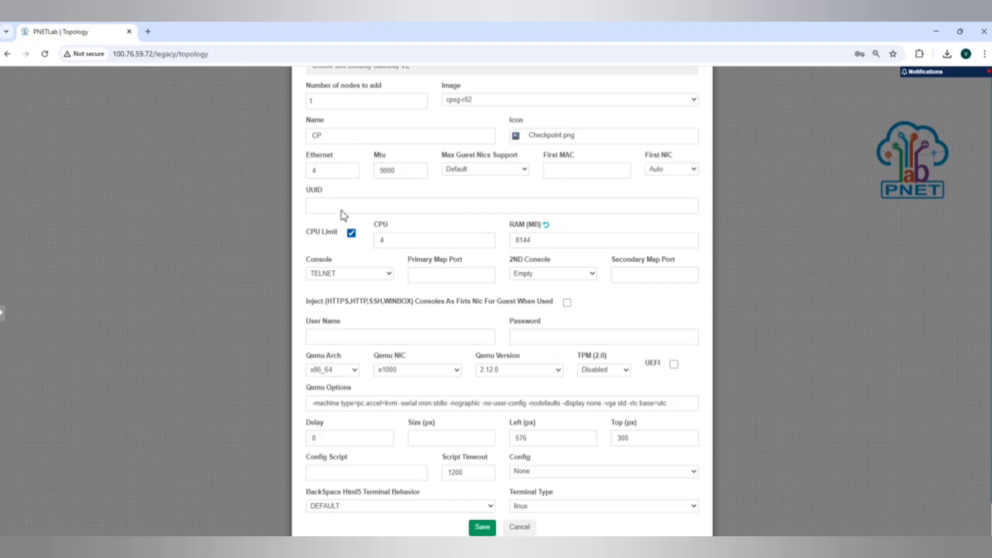
left_click(326, 169)
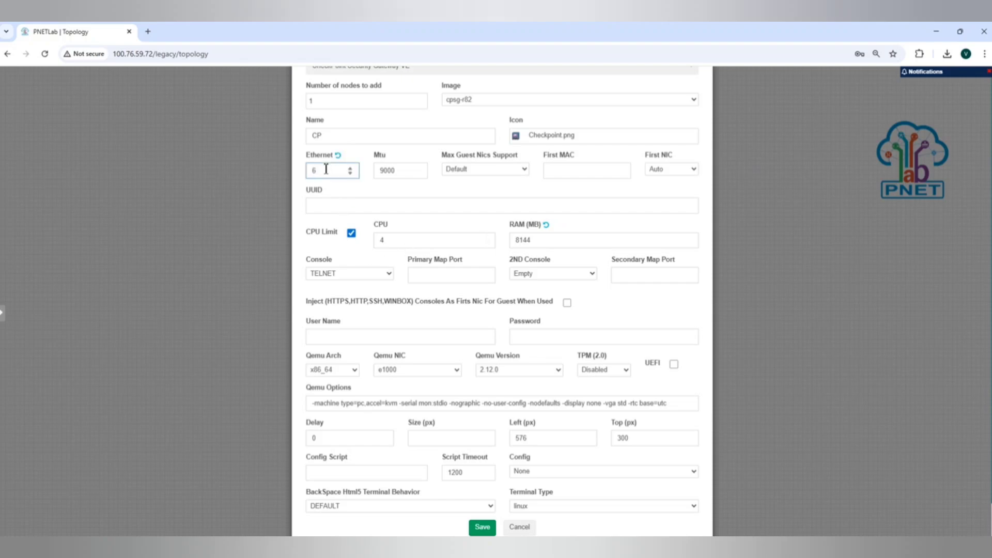
left_click(482, 527)
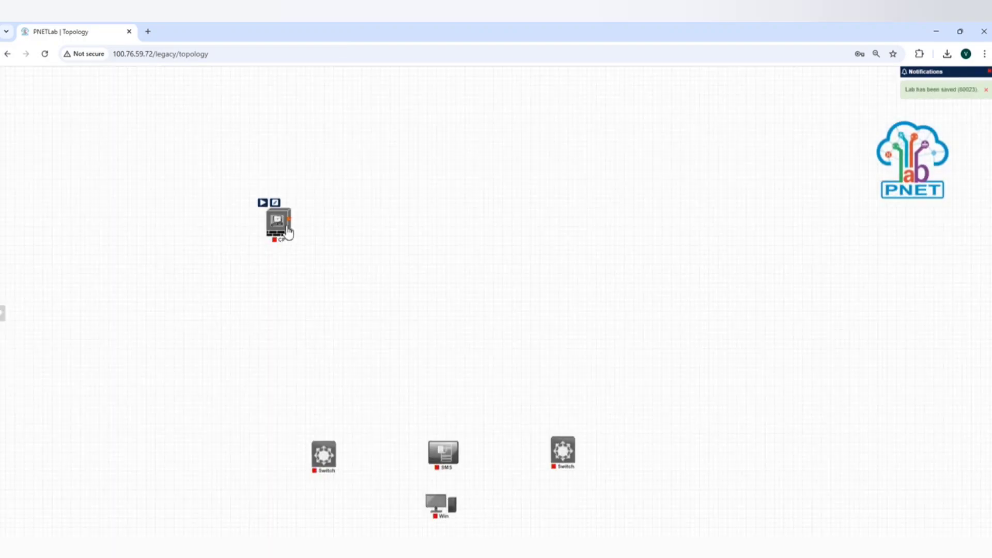
left_click_drag(282, 231, 335, 399)
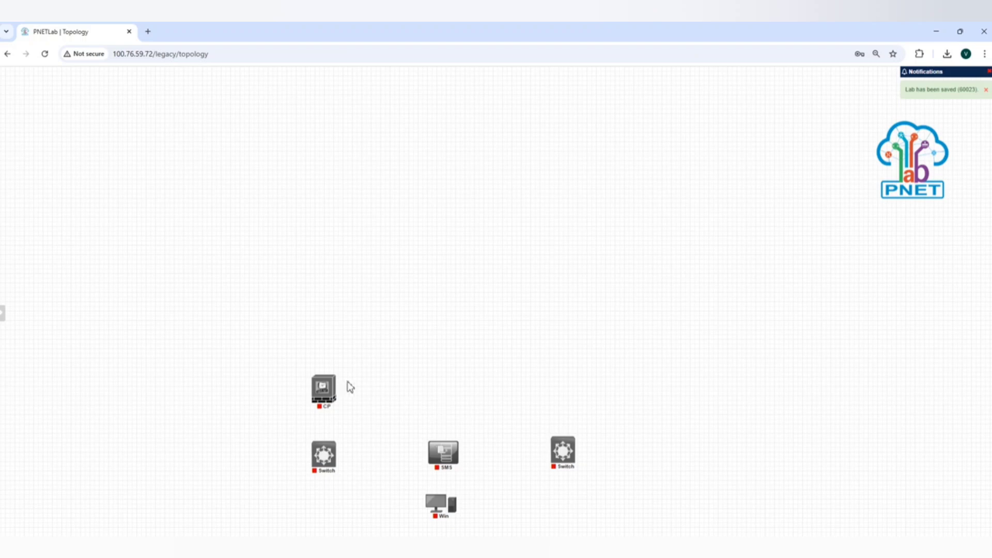
Add another CheckPoint Security Gateway VE node with 8144 MB RAM and 6 Ethernet interfaces, and place it above the right switch
right_click(382, 392)
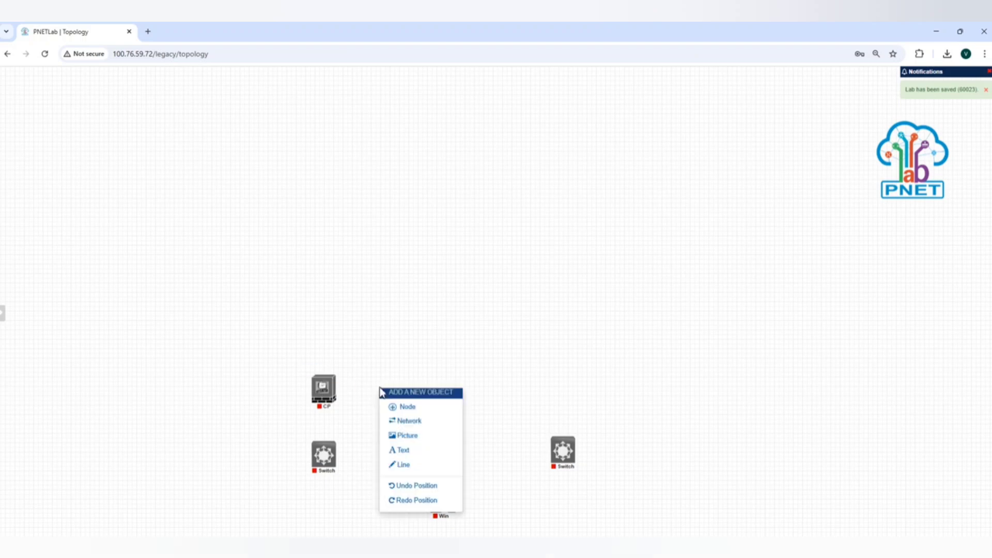
left_click(428, 410)
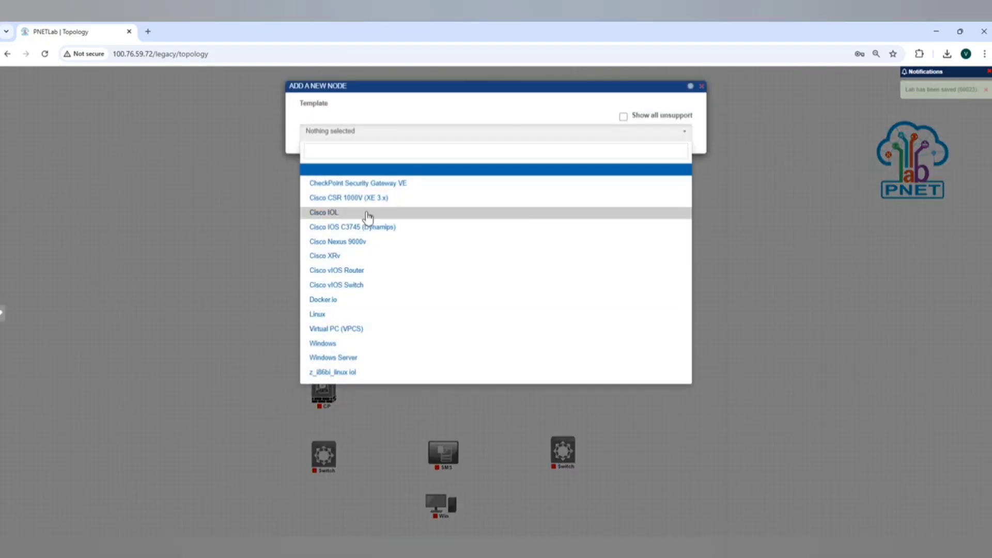
left_click(397, 185)
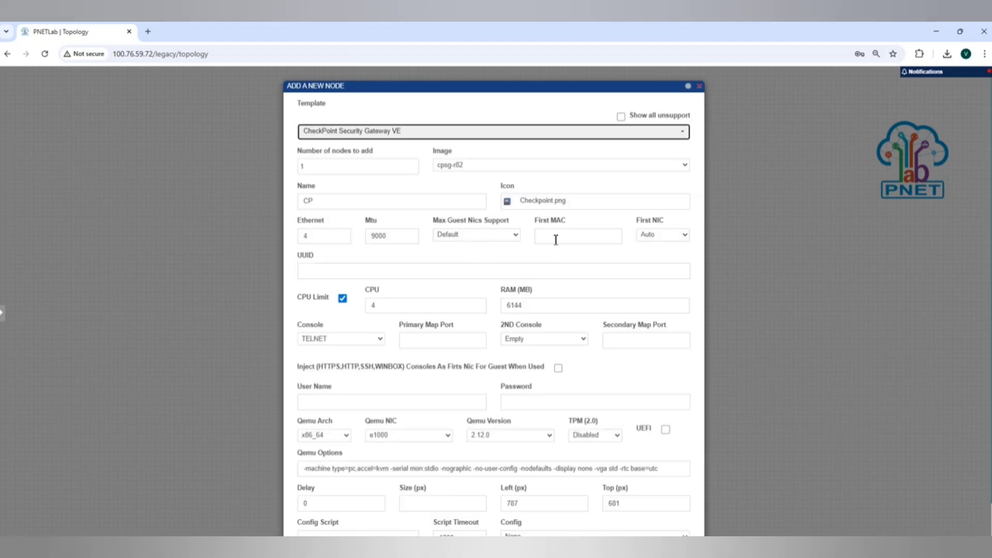
left_click(511, 308)
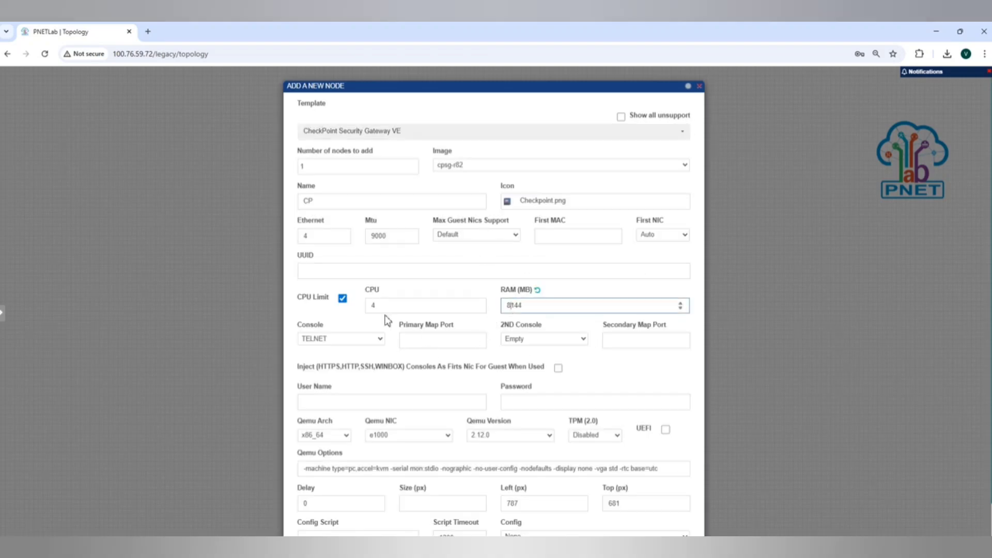
left_click(317, 237)
key("BackSpace")
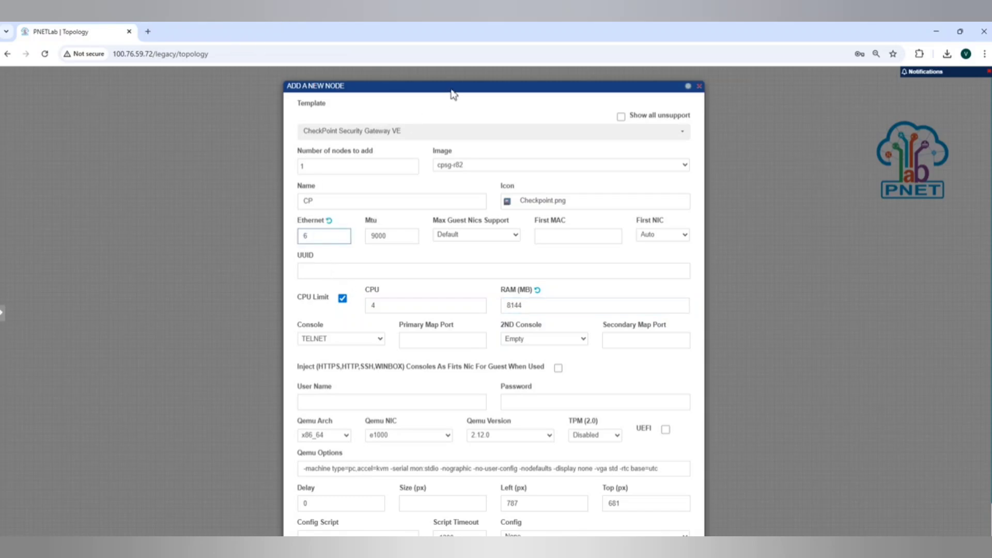
left_click_drag(452, 93, 480, 40)
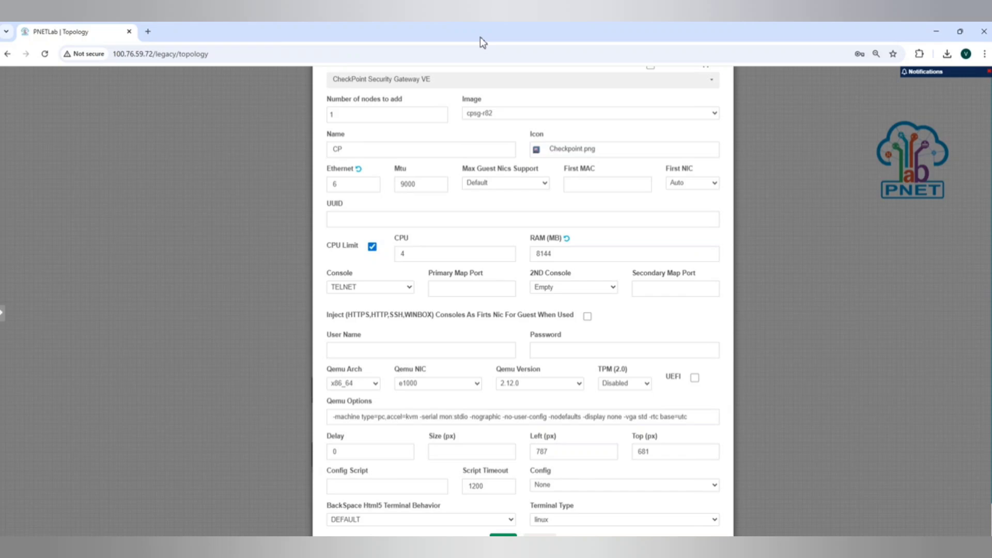
left_click(503, 535)
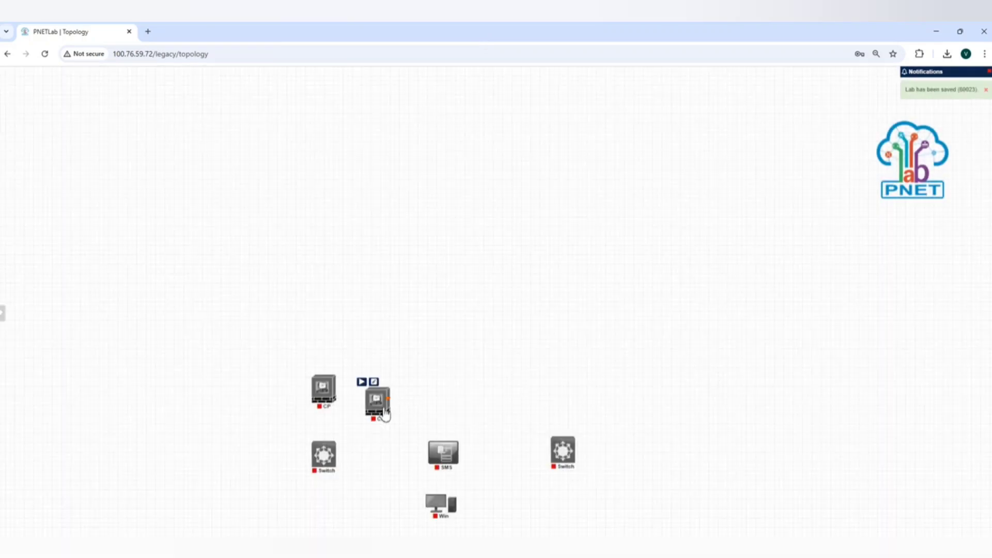
left_click_drag(382, 406, 569, 396)
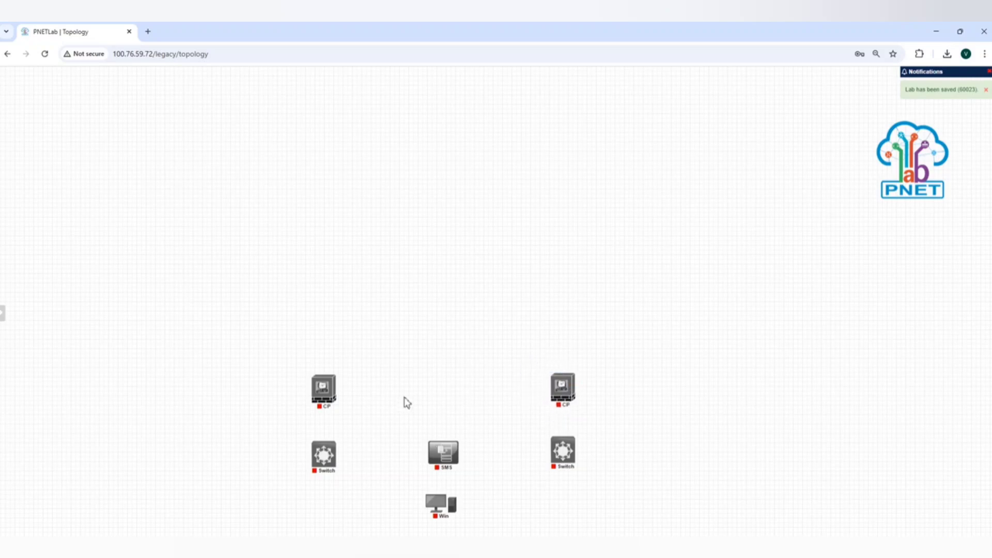